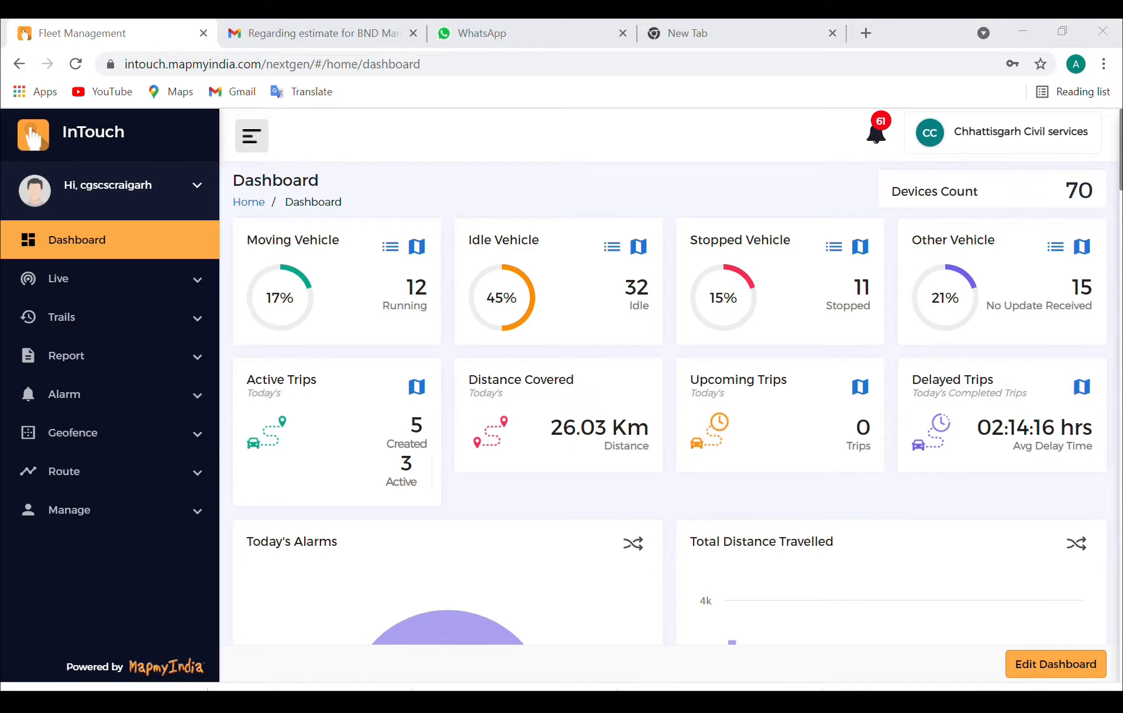
click(111, 287)
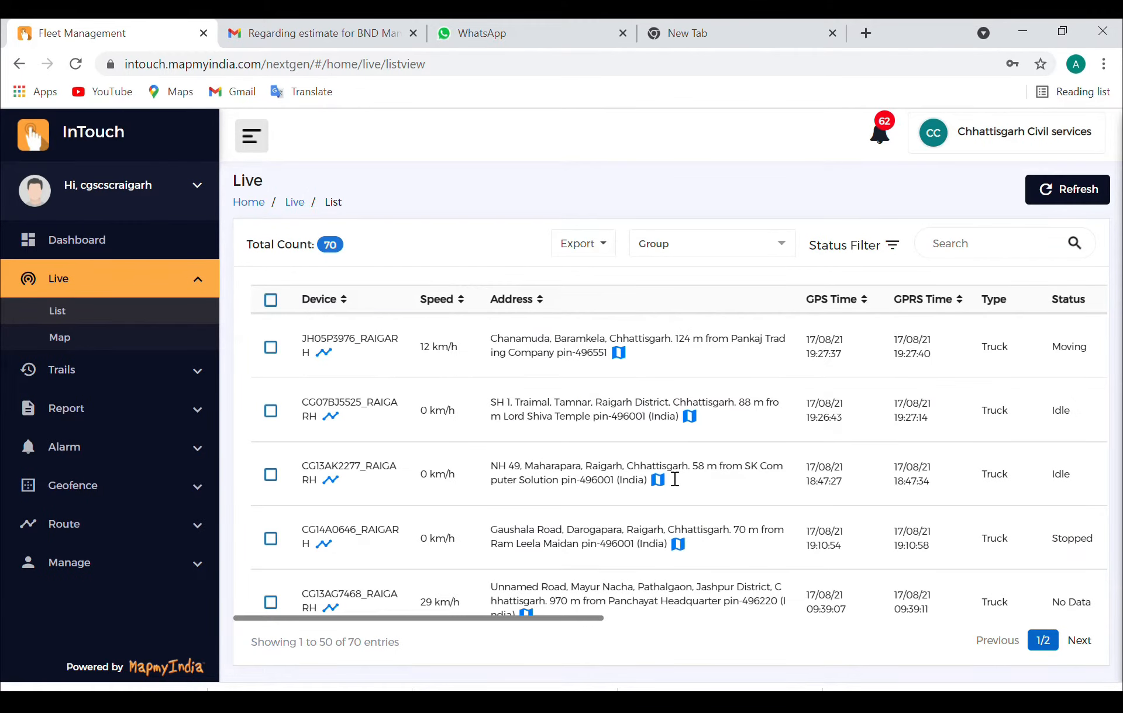
scroll(675, 480, down, 2)
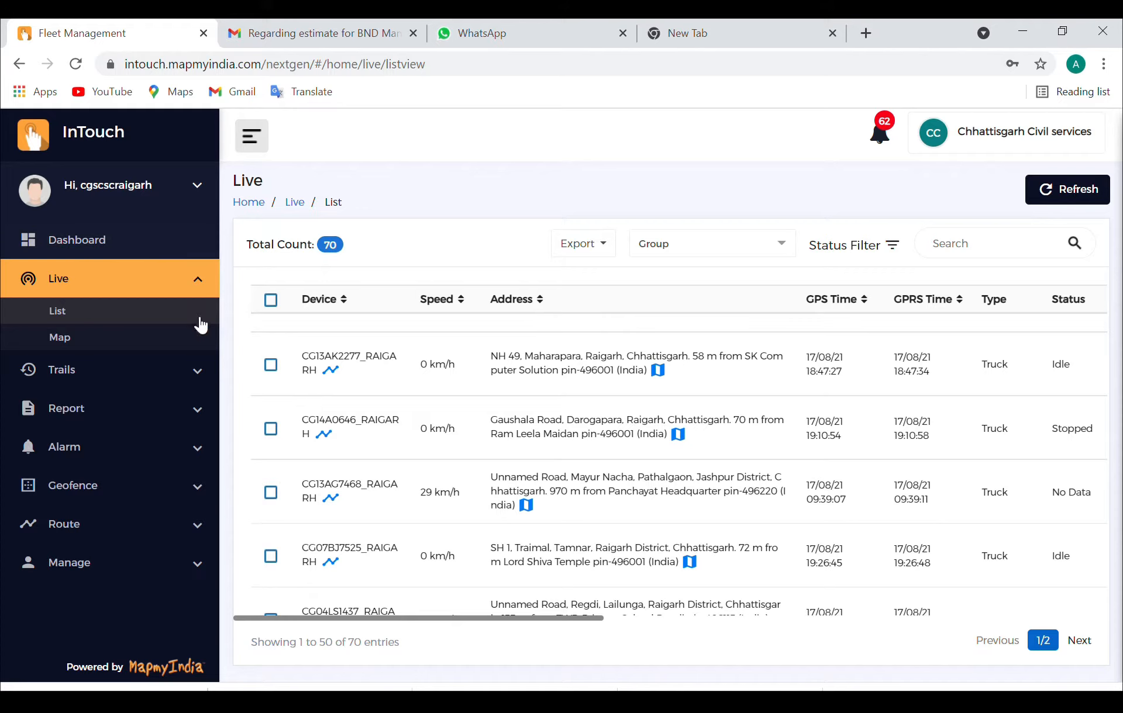
scroll(568, 432, down, 12)
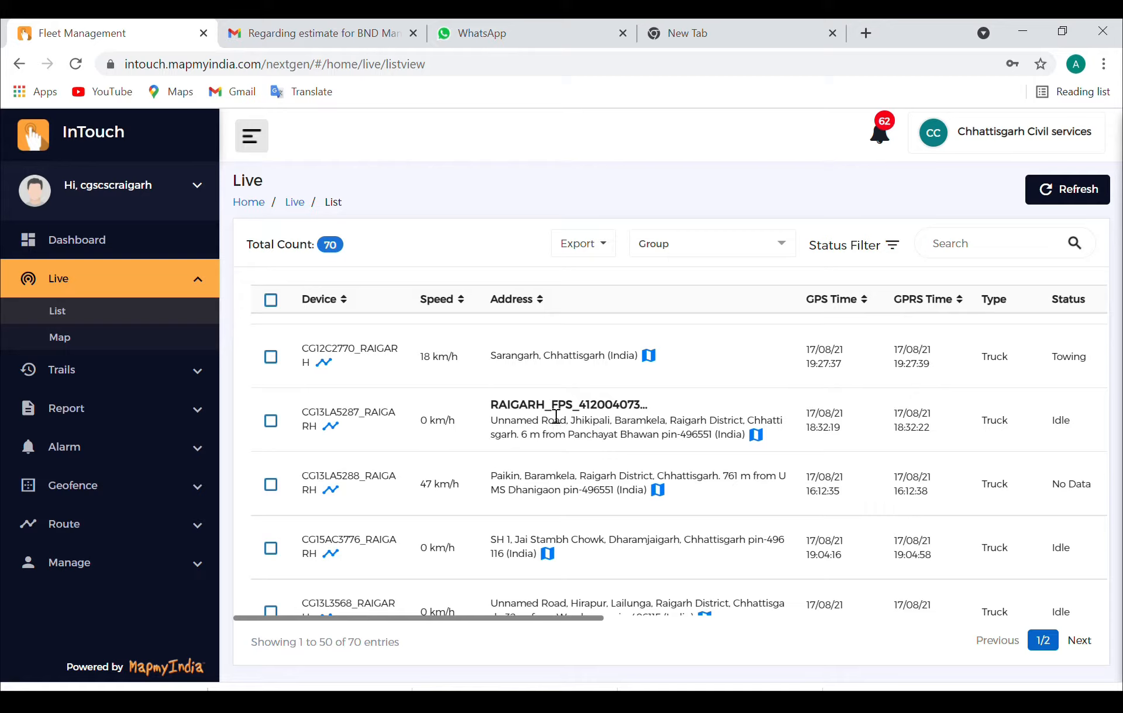
click(760, 439)
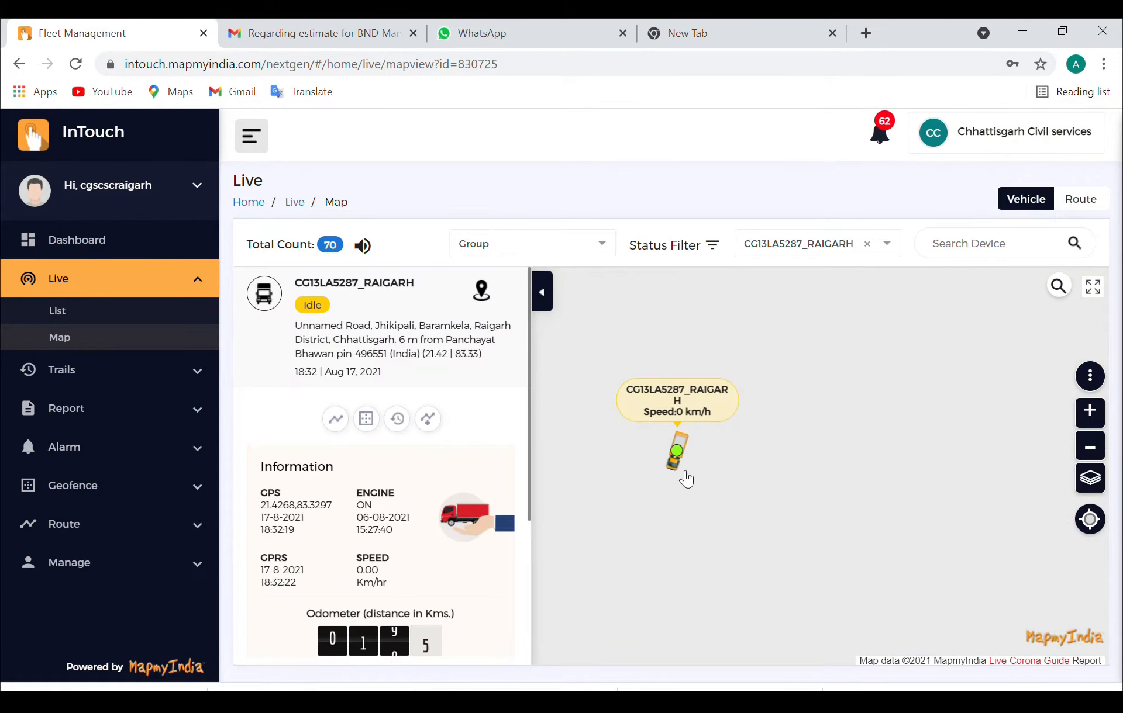
click(1091, 382)
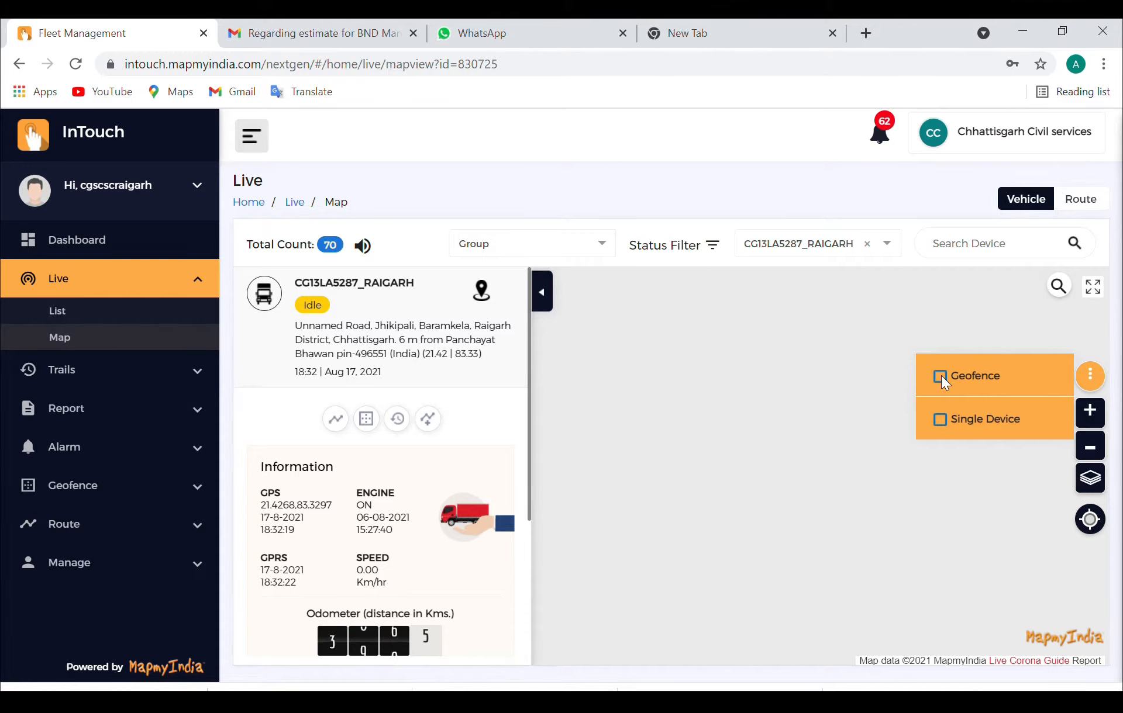
click(941, 377)
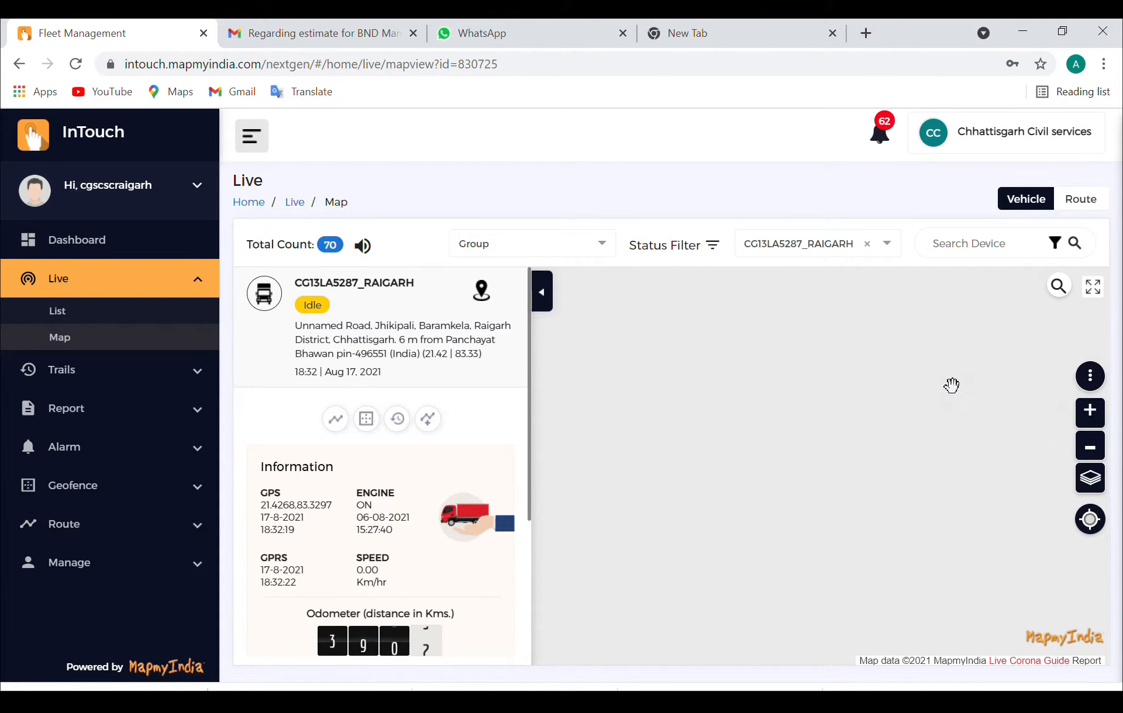
click(1090, 448)
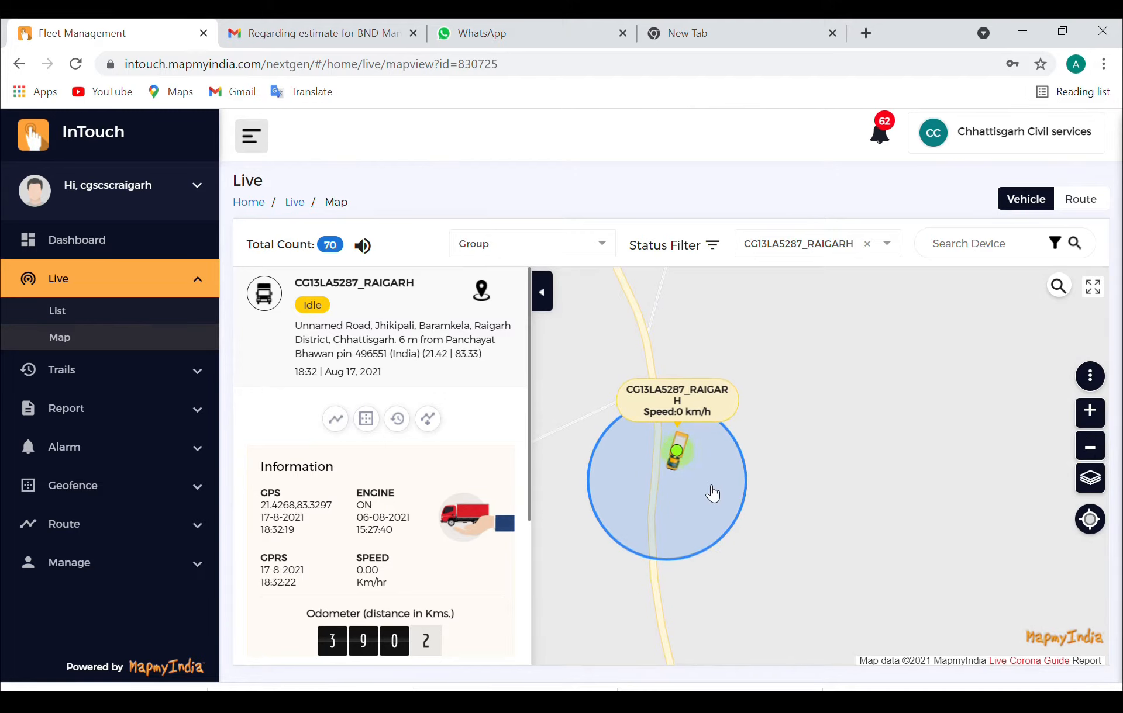
click(1090, 380)
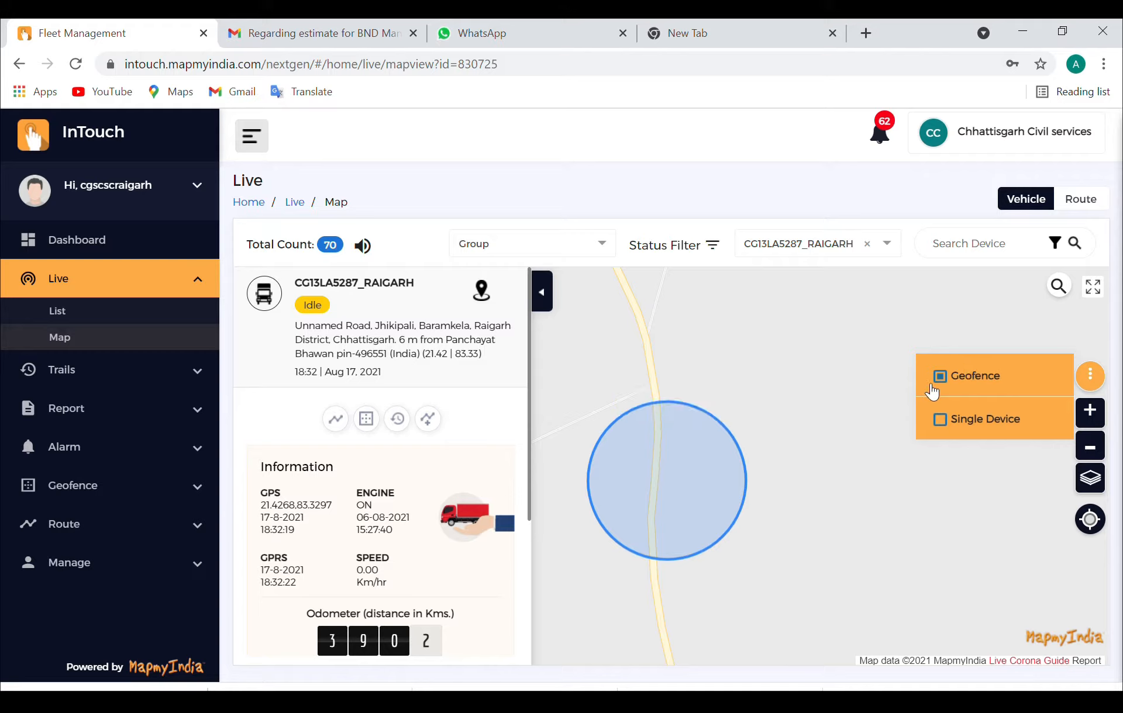
scroll(704, 471, up, 2)
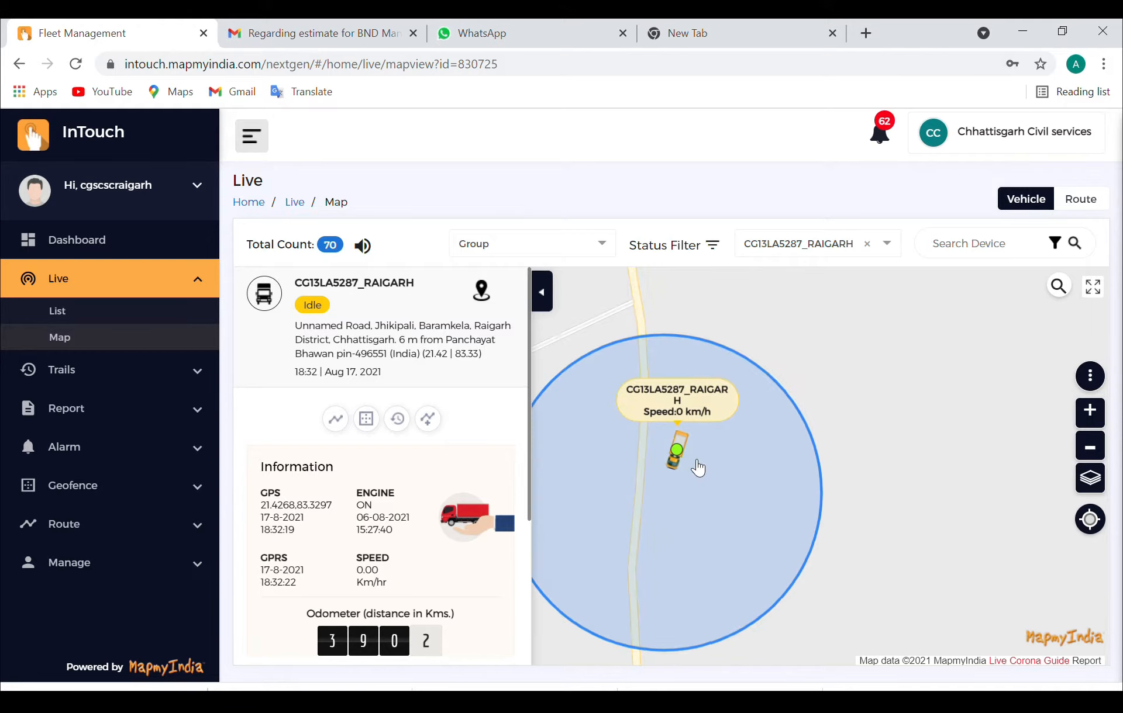
click(748, 478)
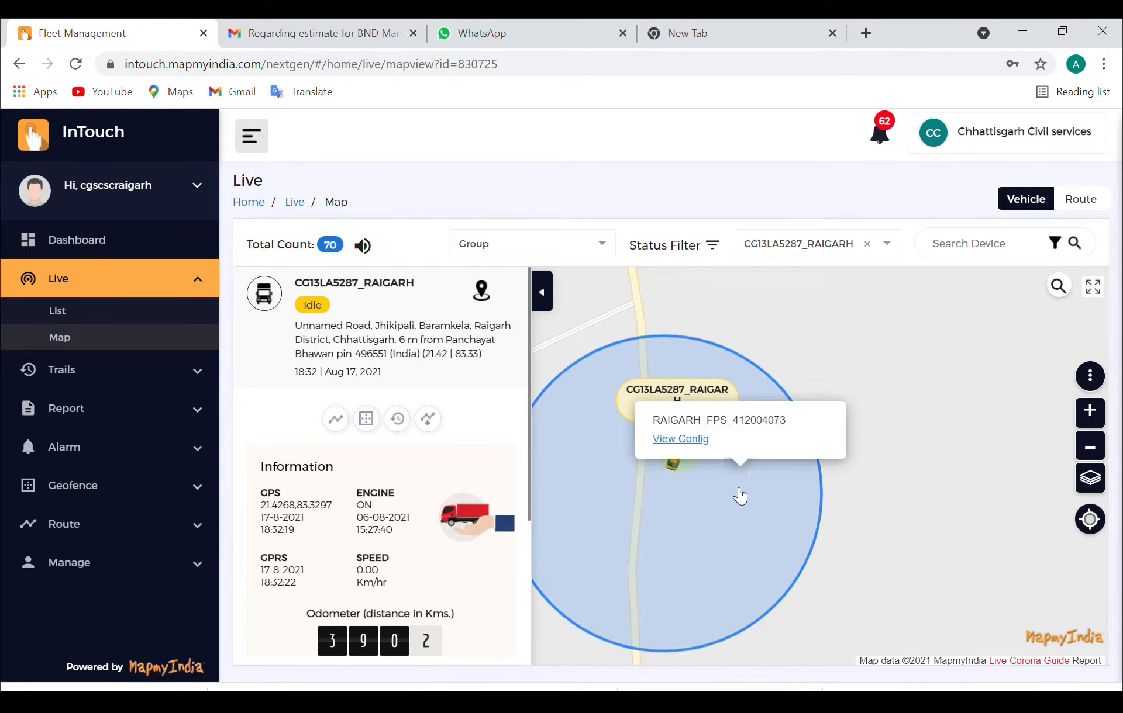
click(740, 547)
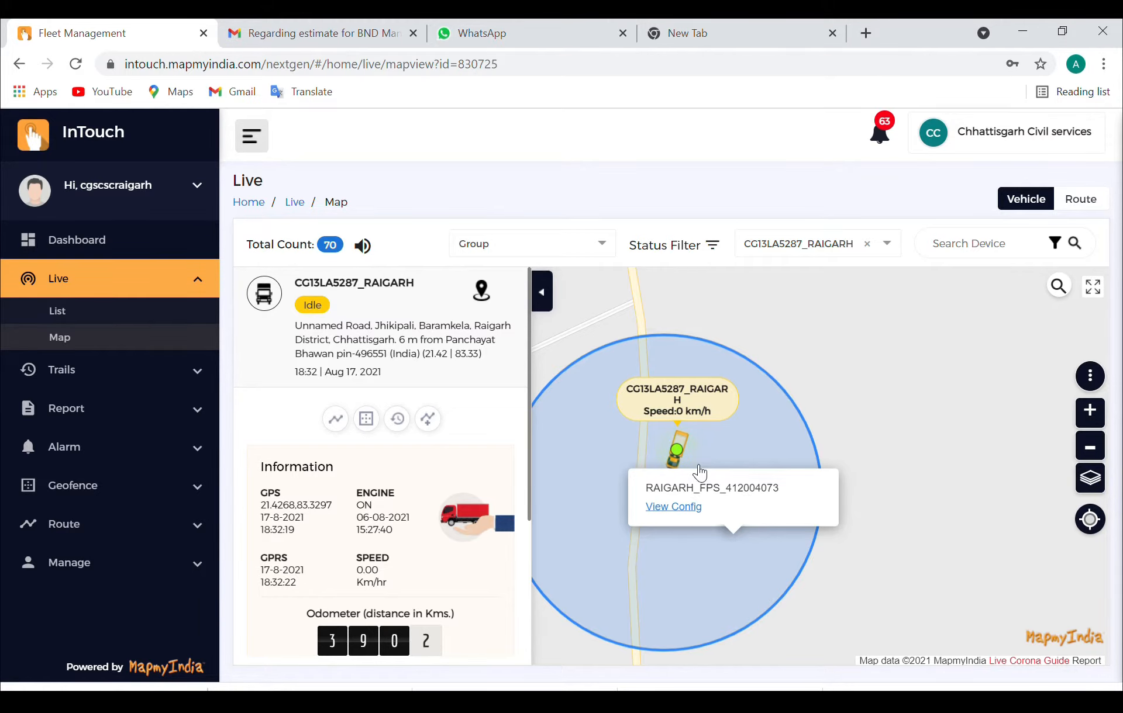
Visit the geofence configuration page, and return to the live vehicle list and refresh it
click(90, 486)
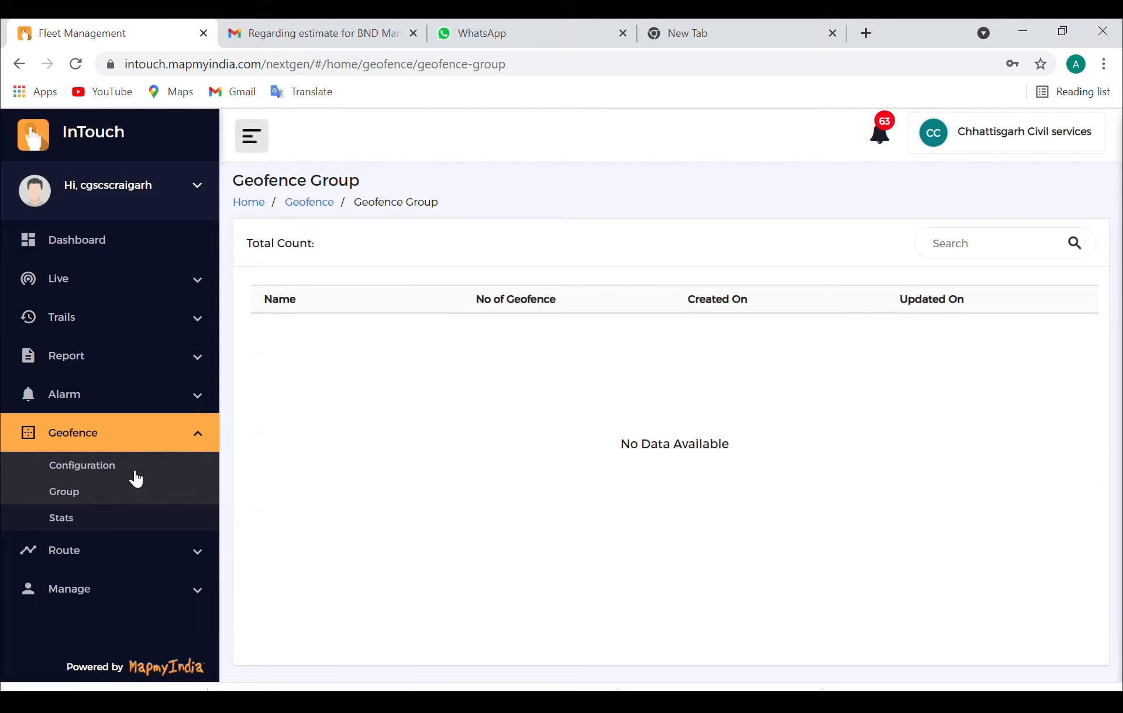
click(100, 475)
click(103, 291)
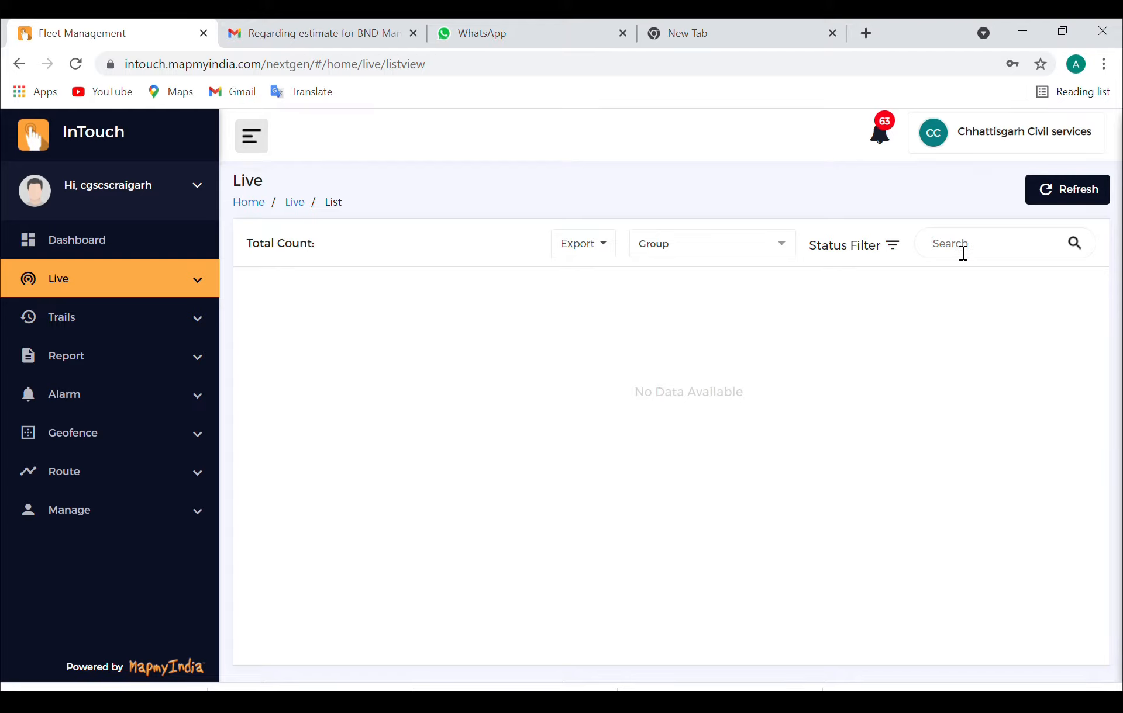
click(1074, 196)
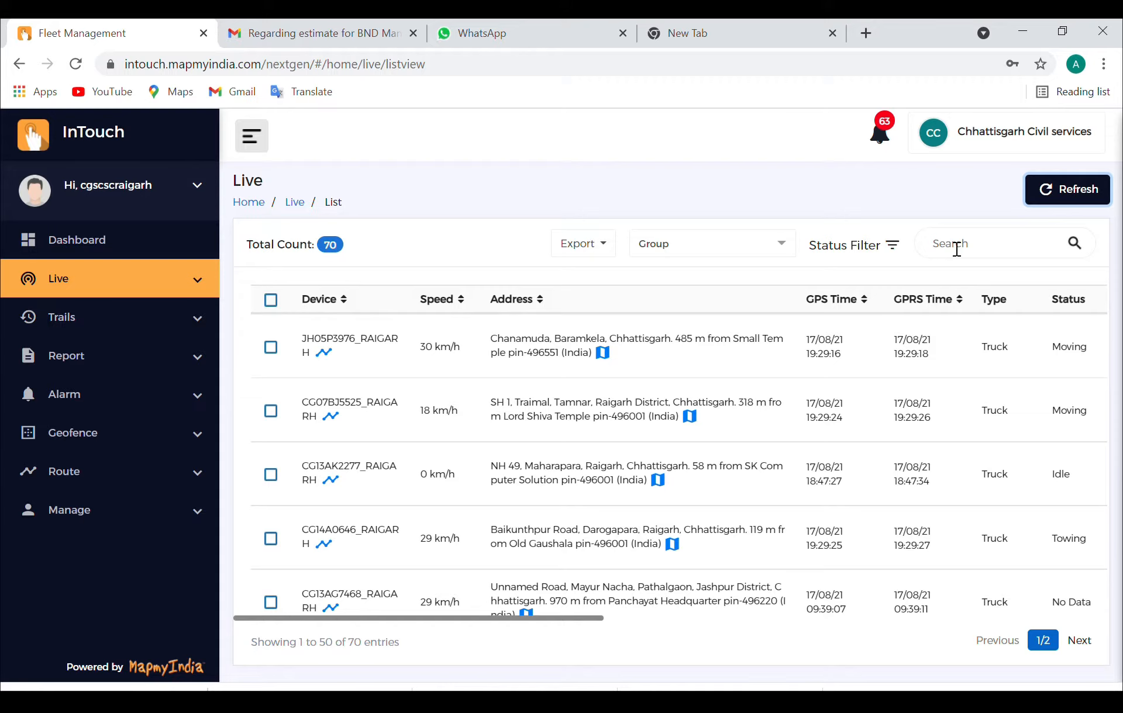
scroll(724, 395, down, 2)
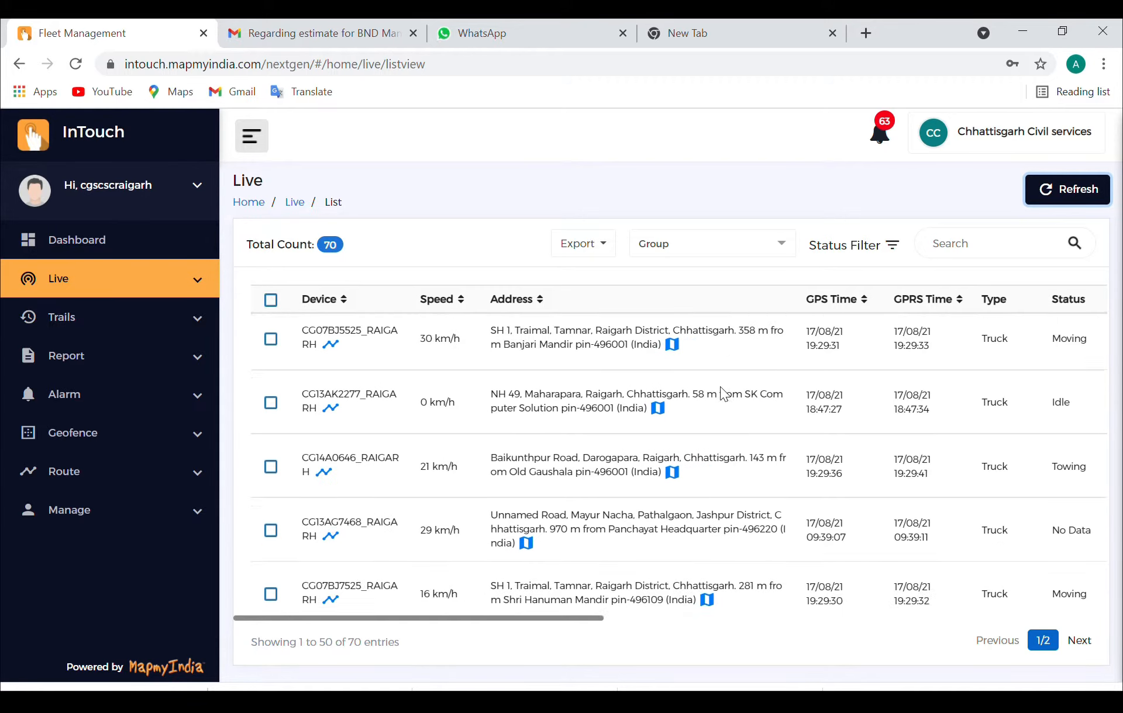
scroll(724, 394, down, 2)
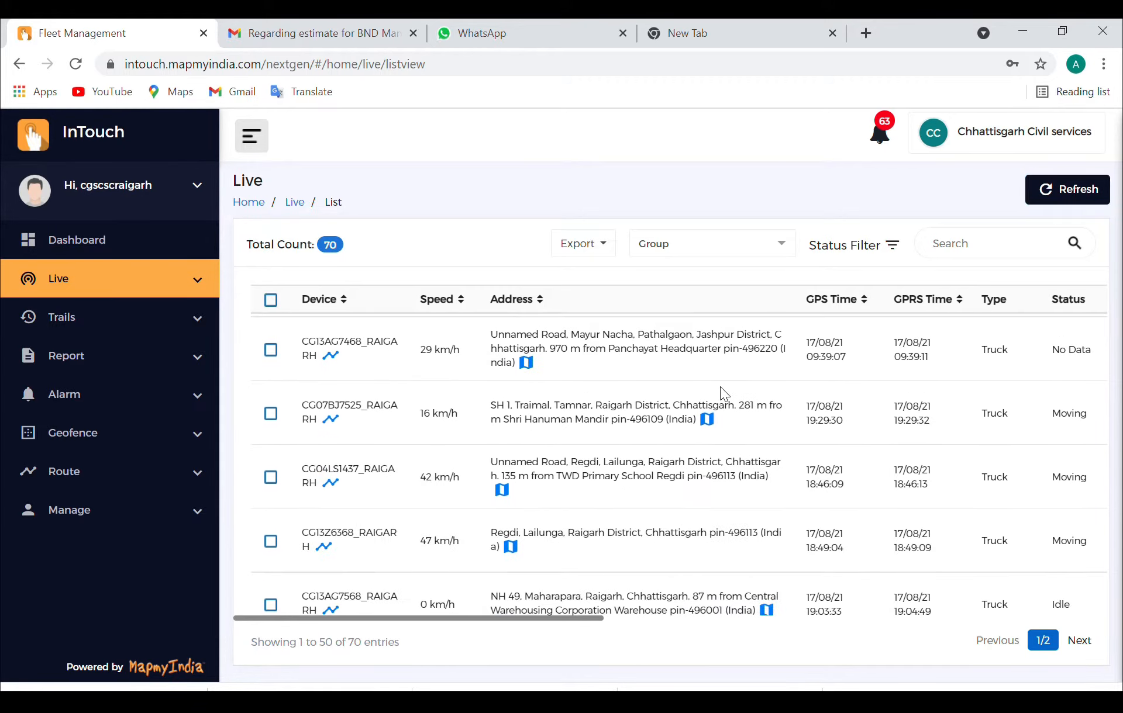
scroll(721, 387, down, 2)
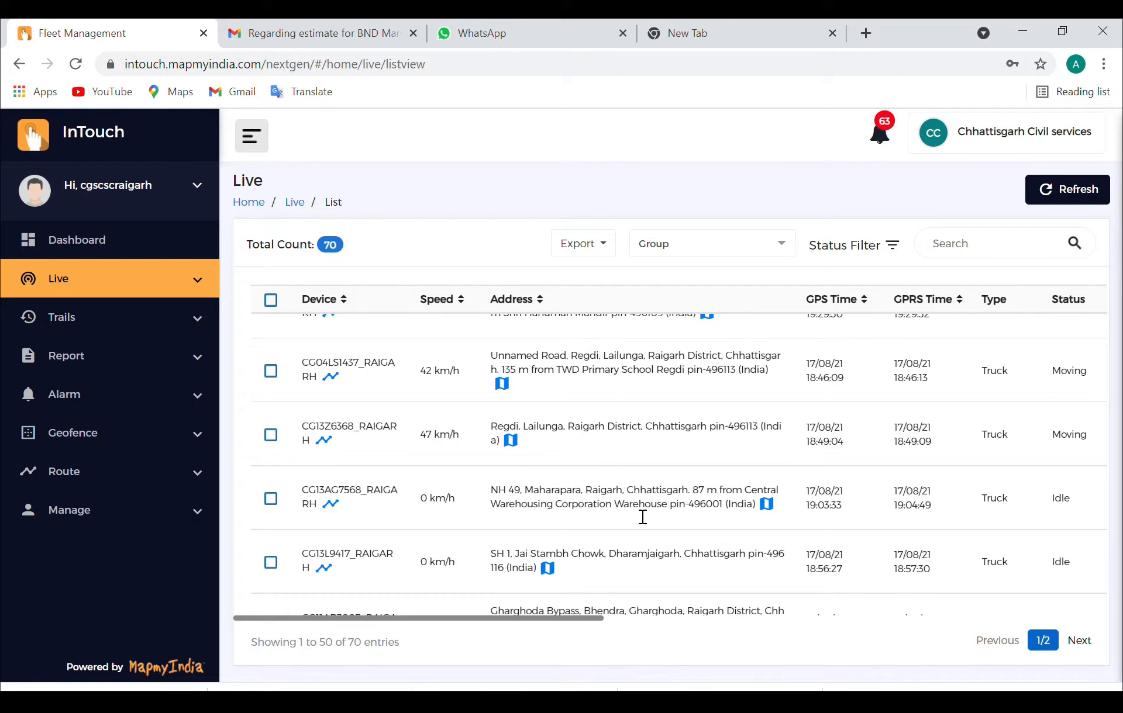
drag(633, 517, 823, 524)
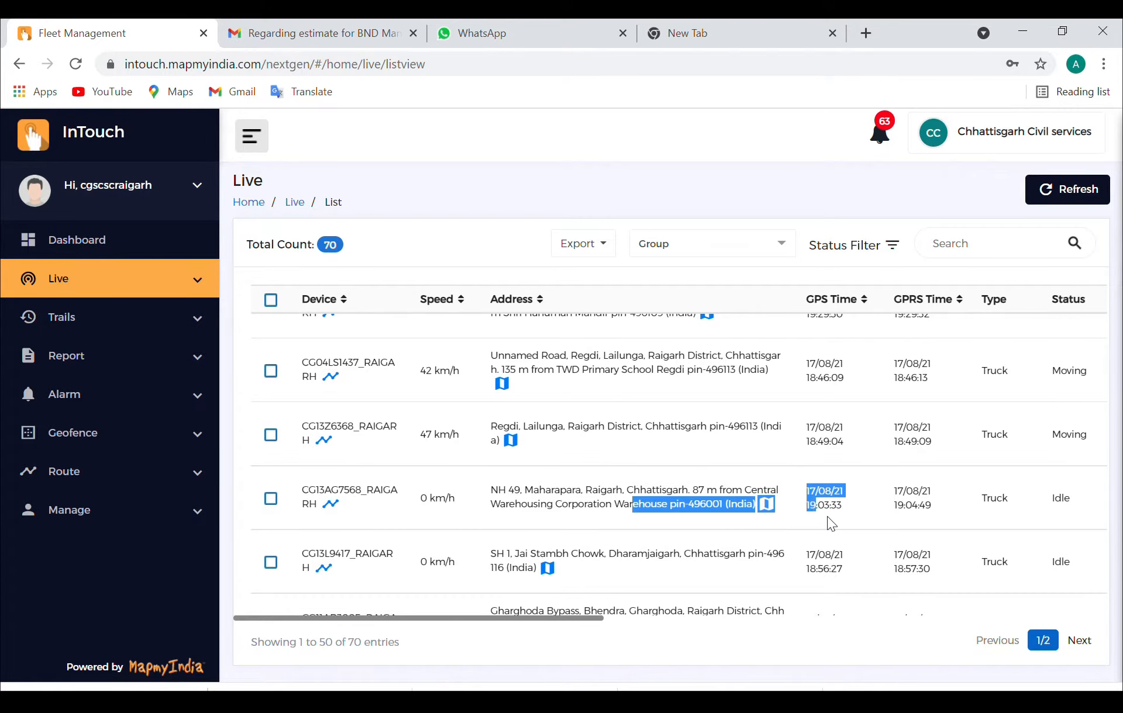
scroll(848, 520, down, 5)
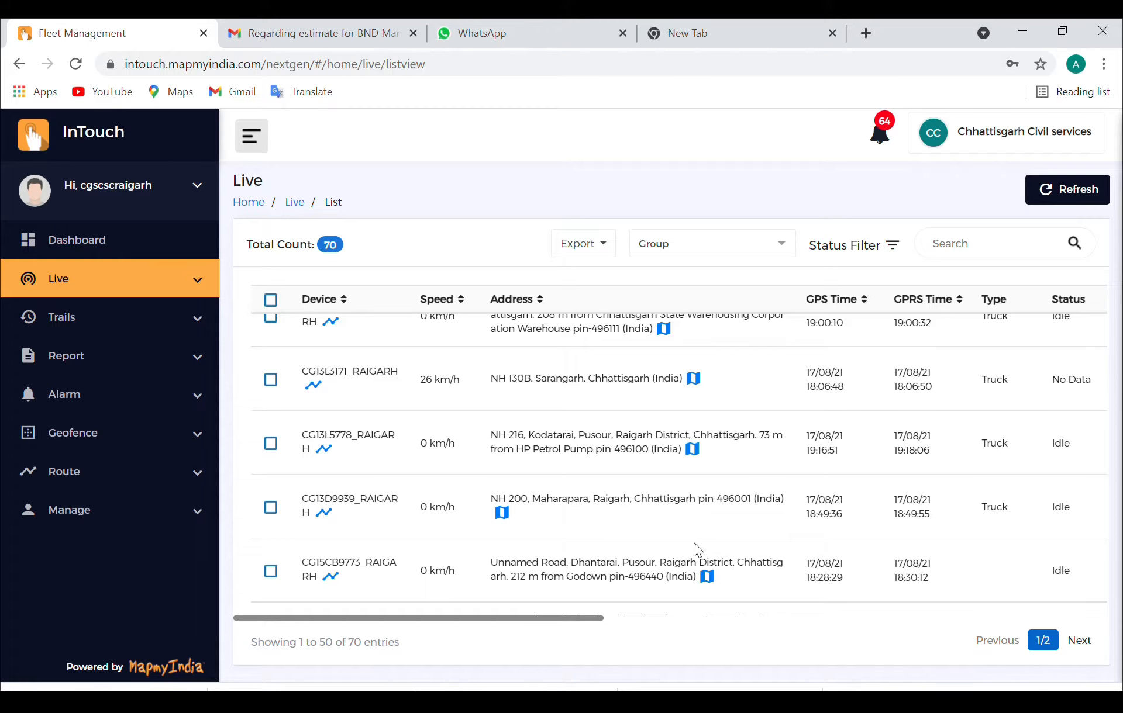
scroll(700, 549, down, 2)
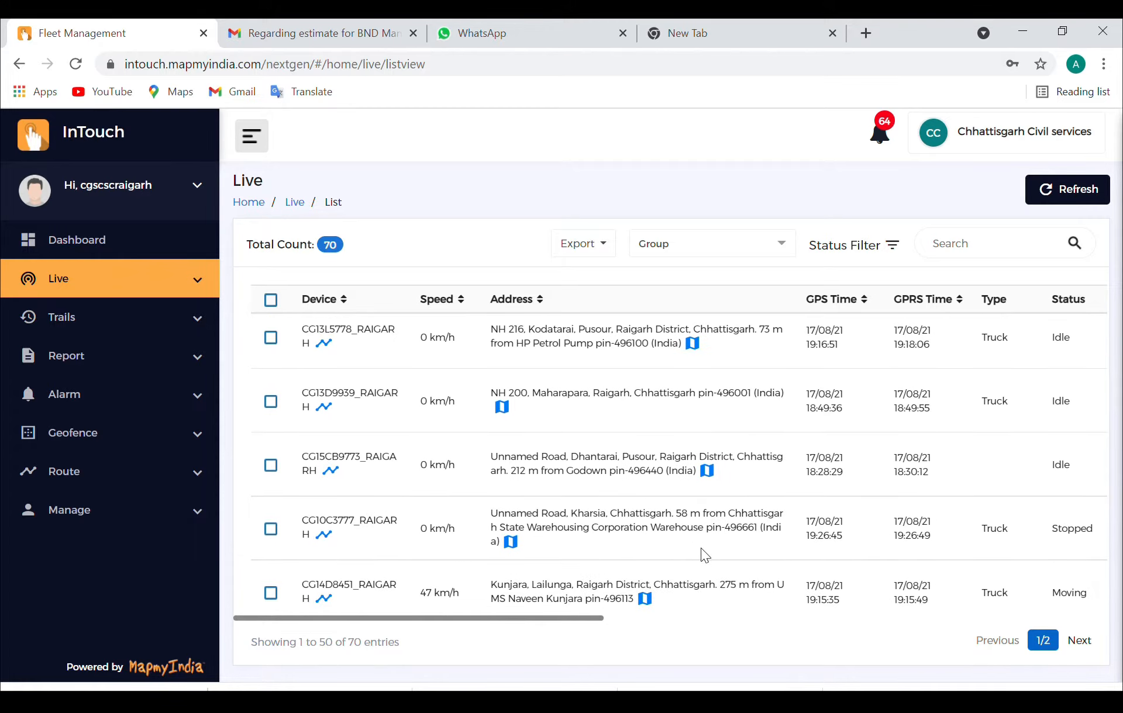
scroll(700, 549, down, 1)
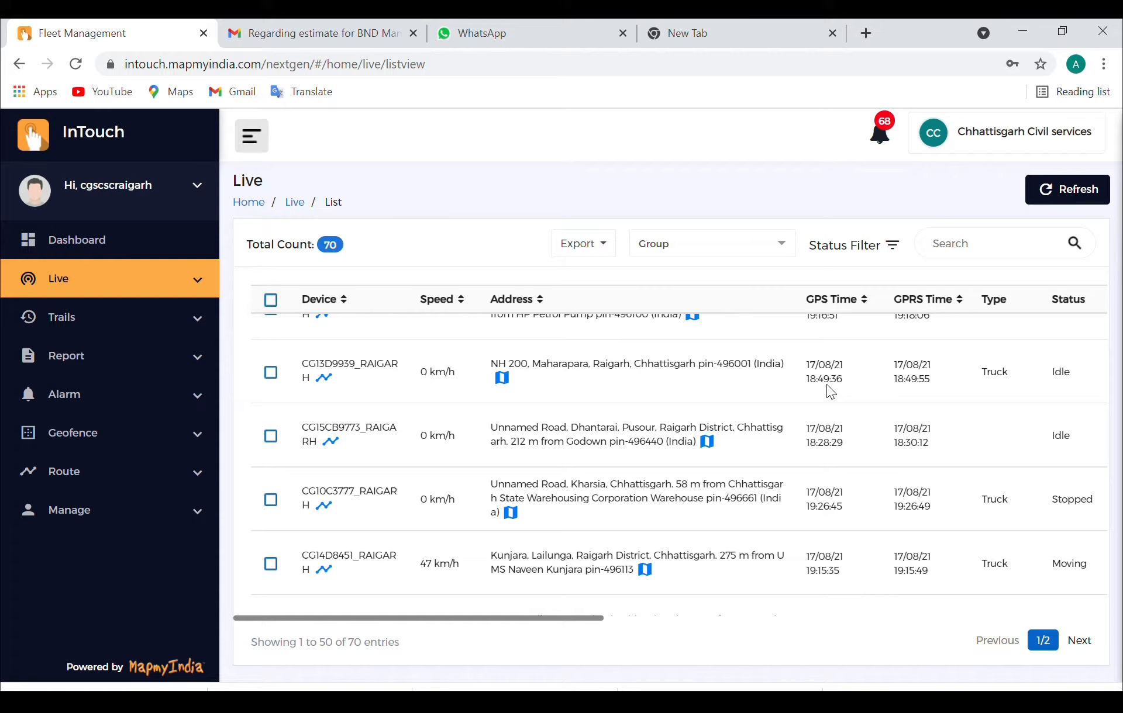
click(514, 517)
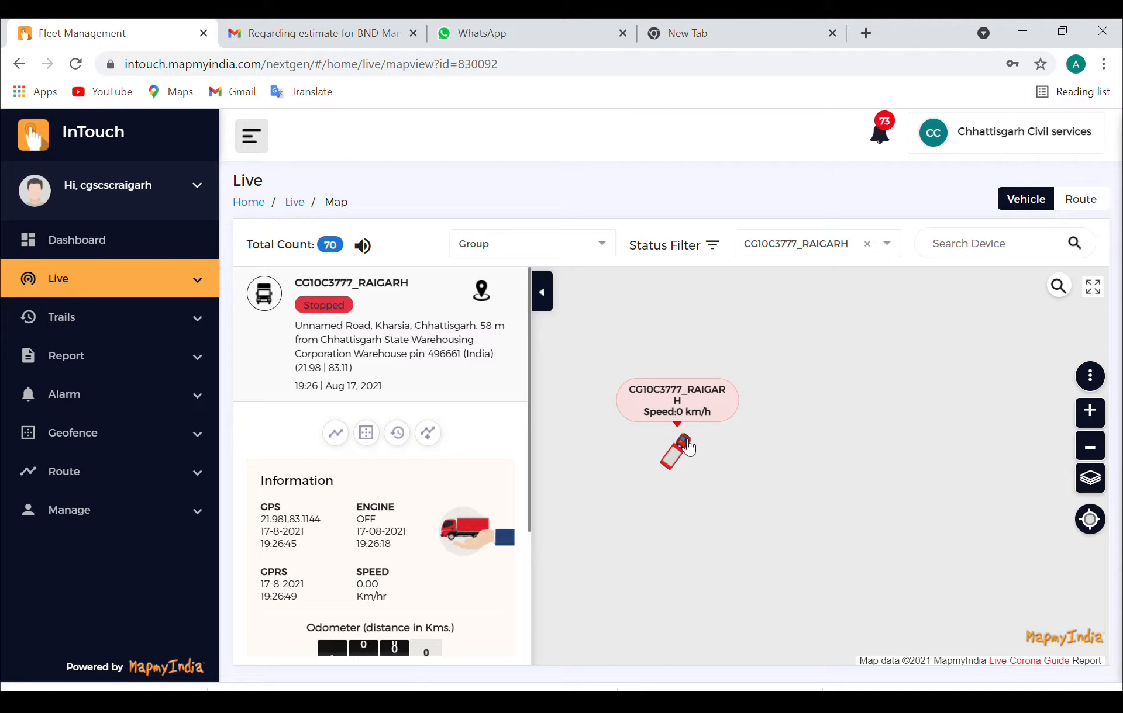
click(1090, 450)
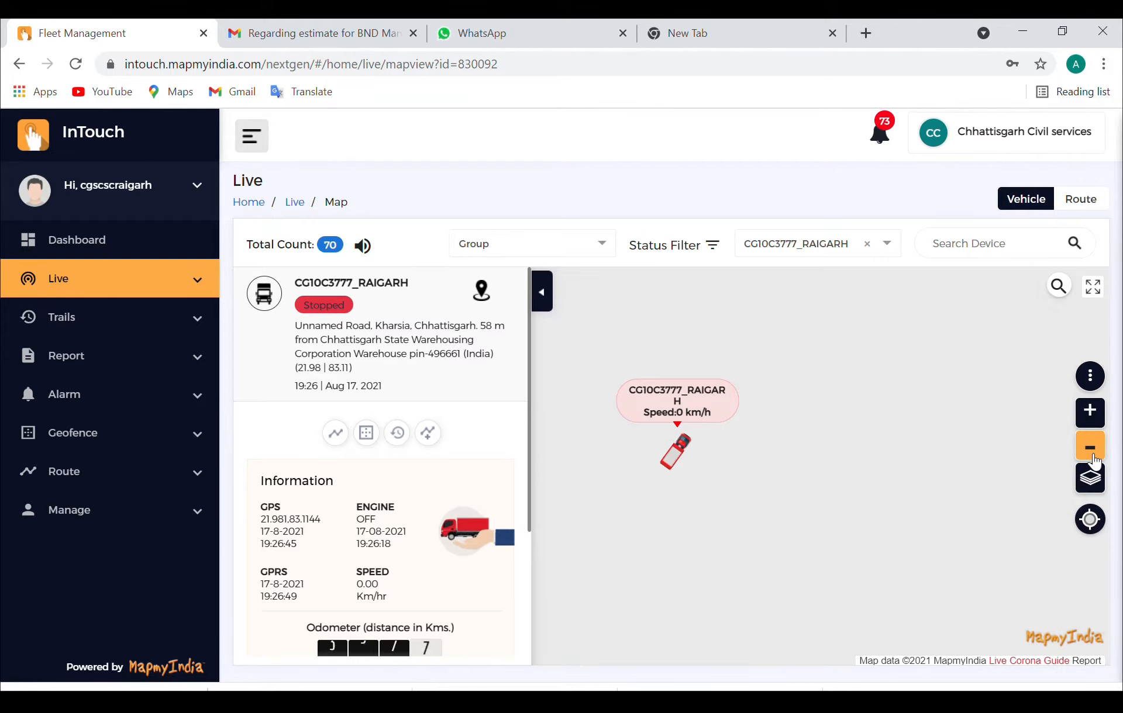
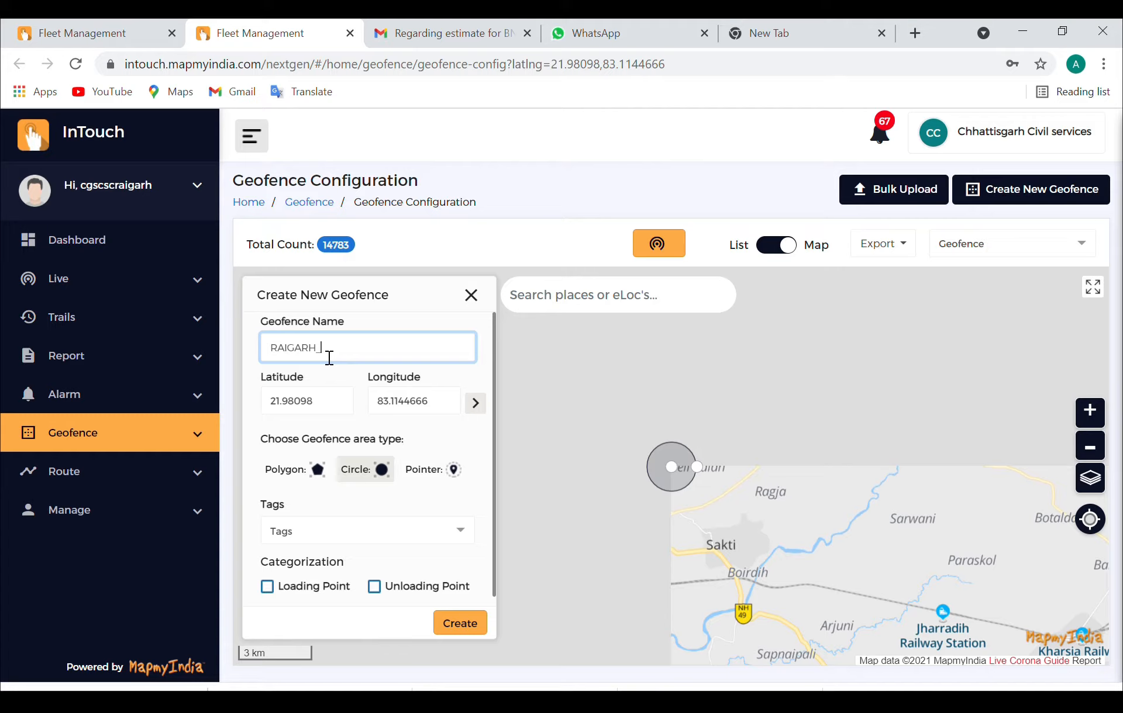
Complete the new geofence's name as RAIGARH_FPS_ 35689655 and close the form without creating it
text(FPS_ 35689655)
click(471, 295)
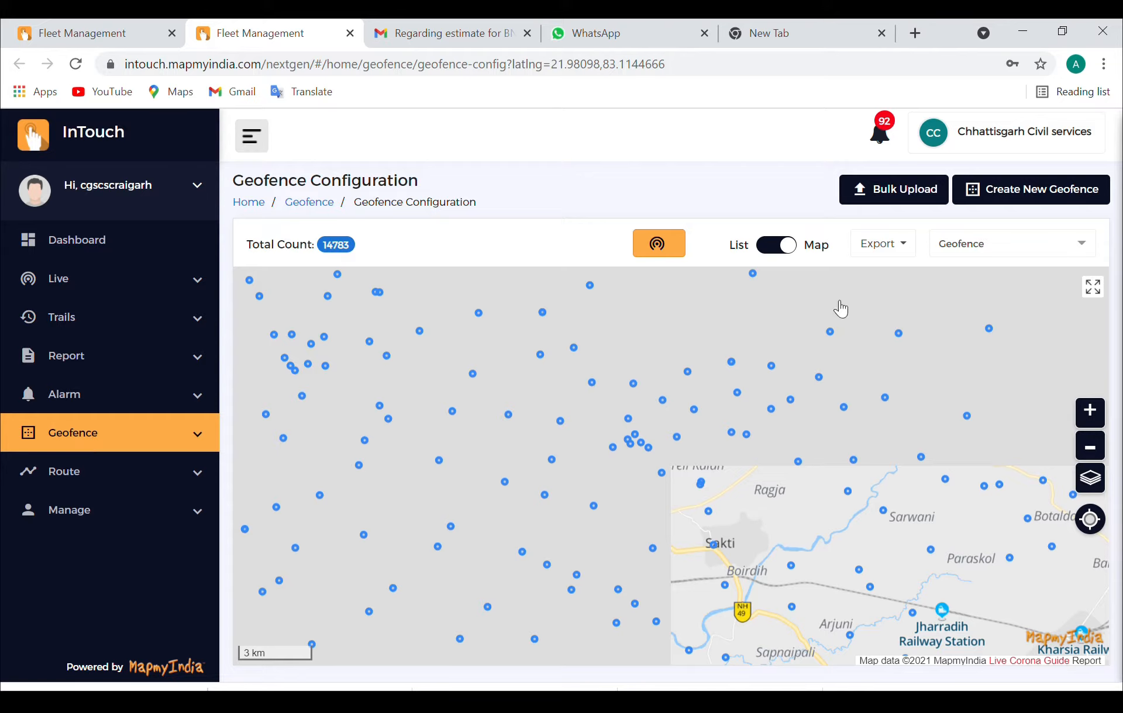
Switch the geofence configuration to the list view, review the geofence columns, and reopen the configuration page
click(771, 252)
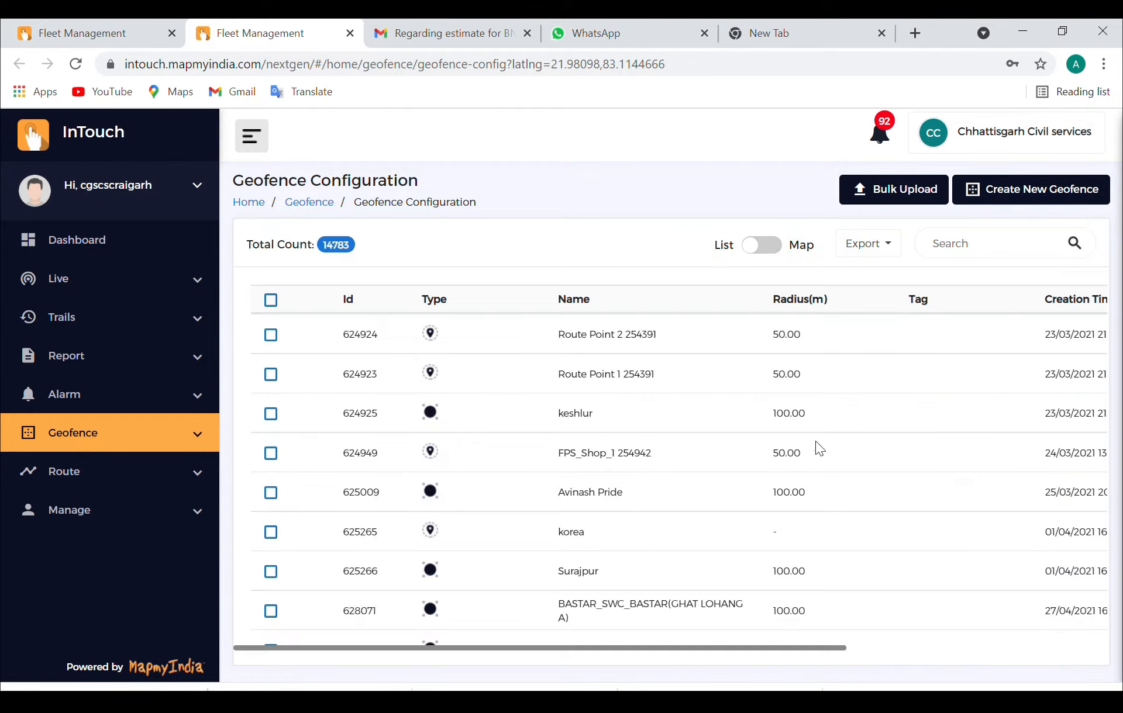
scroll(732, 434, right, 5)
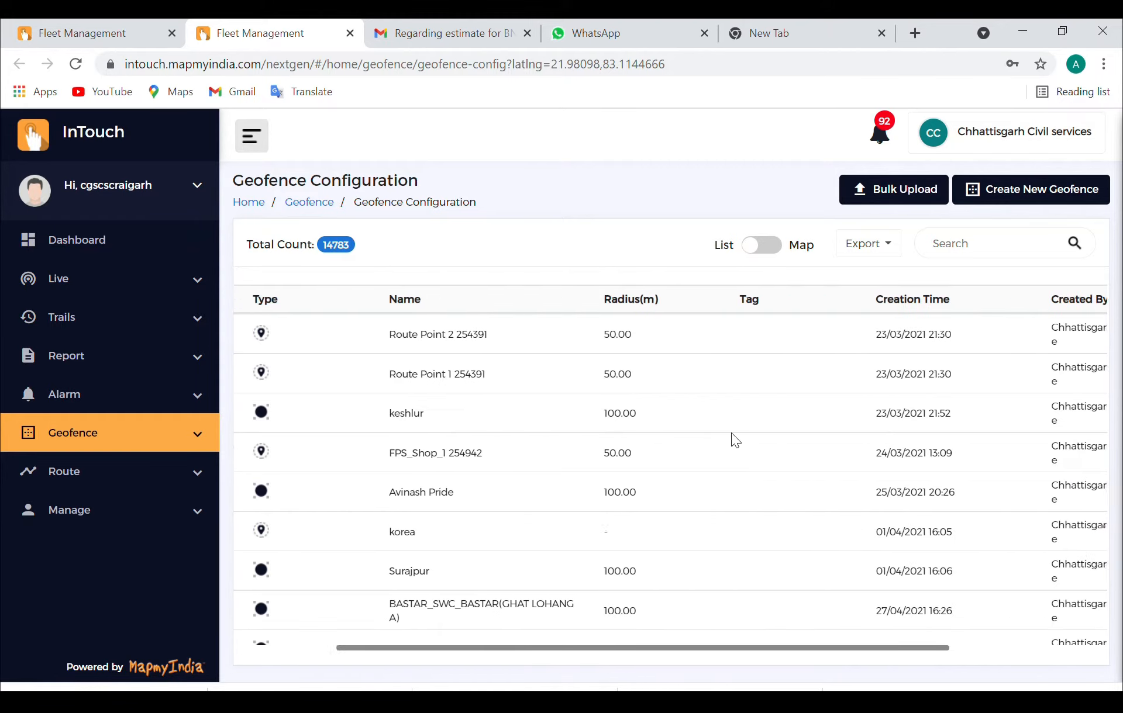
scroll(732, 434, left, 4)
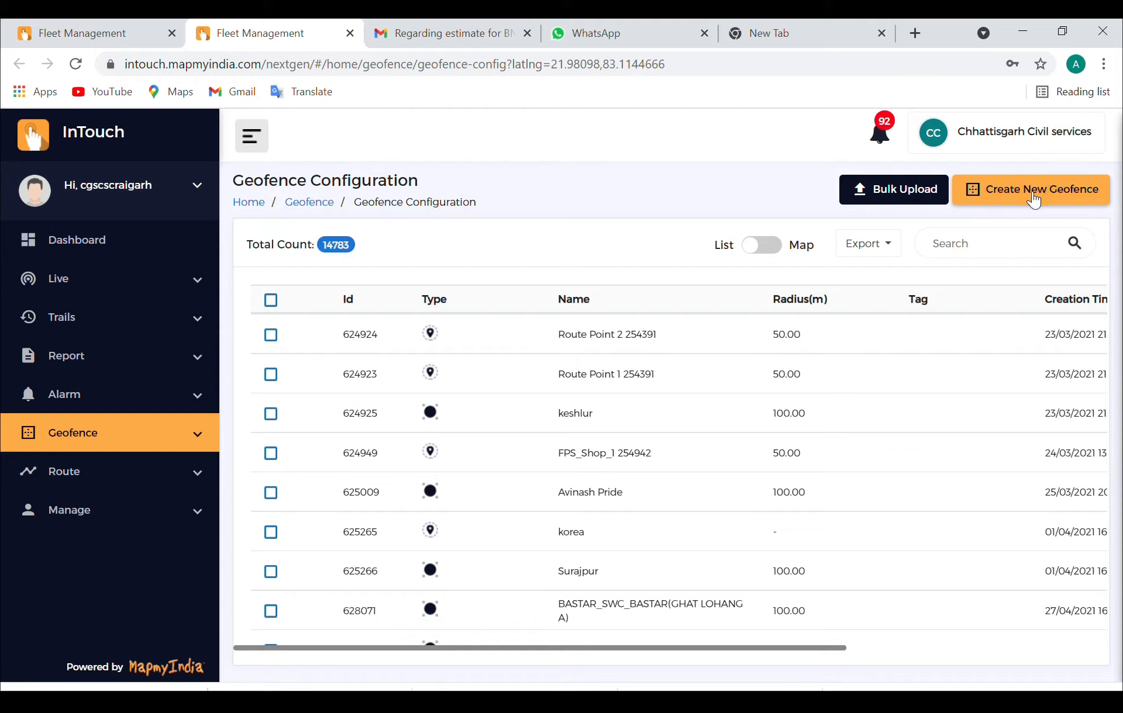
click(117, 443)
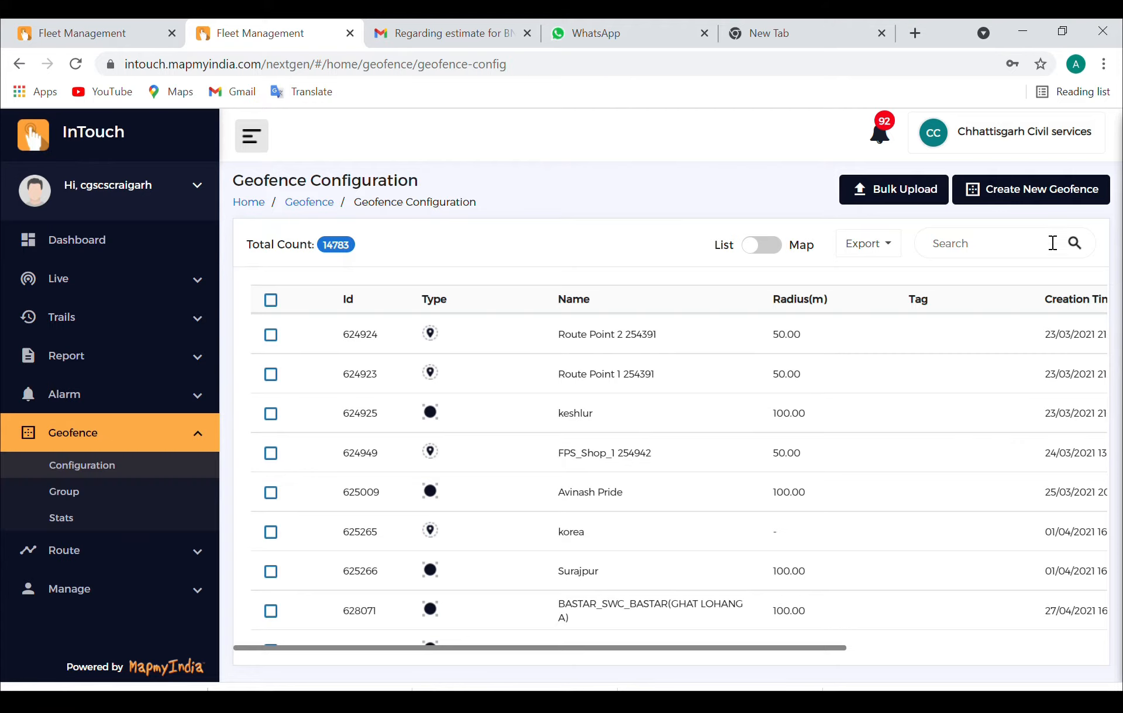
Start a new geofence and place its circle on the map just north of Jindal Industrial Park
click(1052, 201)
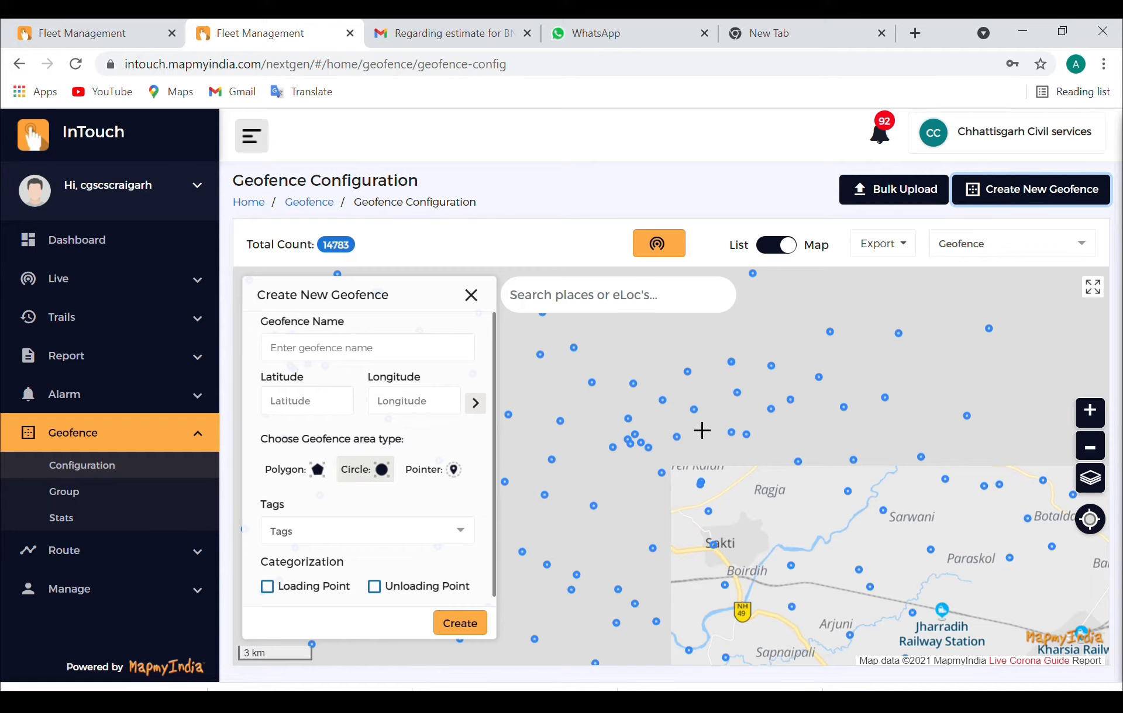
click(1090, 447)
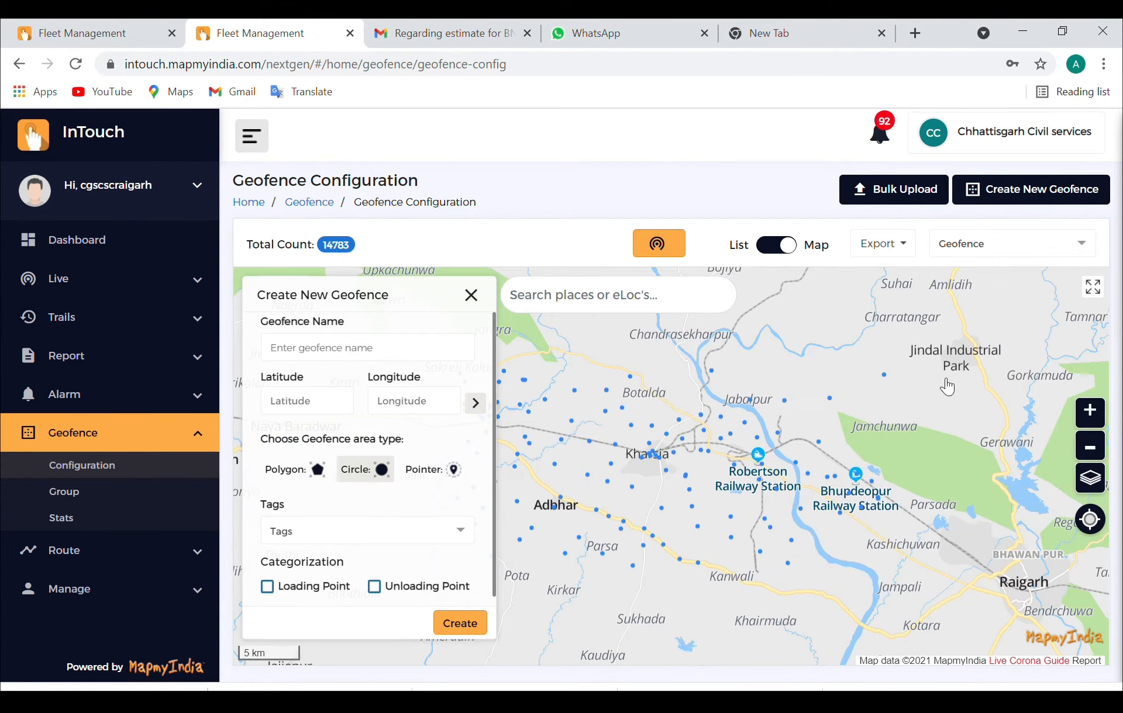
click(963, 343)
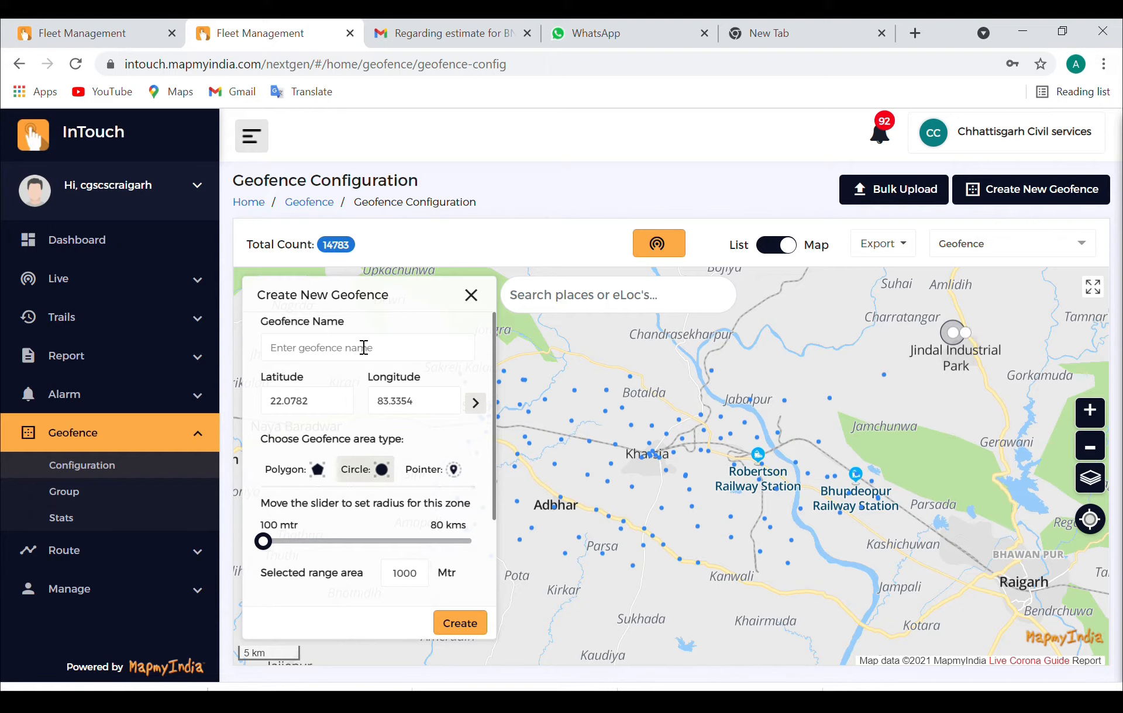
click(971, 424)
Set the new geofence's latitude to 21.6758 and longitude to 82.5432, and apply the coordinates to the map
drag(321, 403, 258, 412)
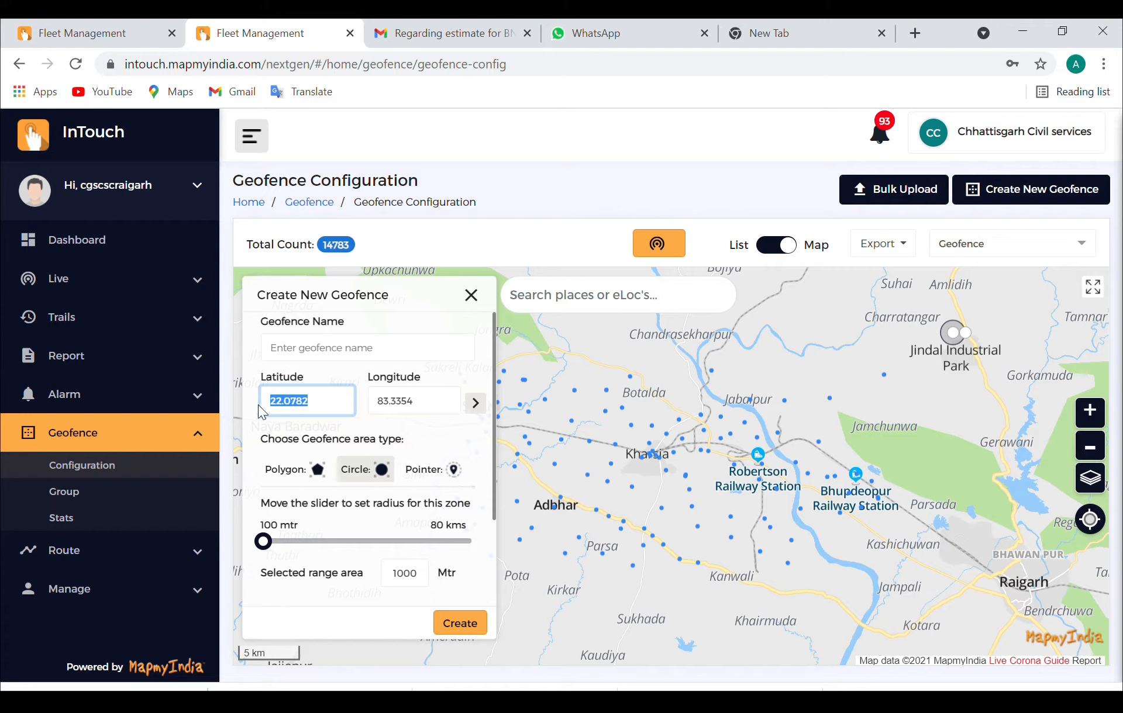
text(21.6758)
drag(436, 409, 326, 415)
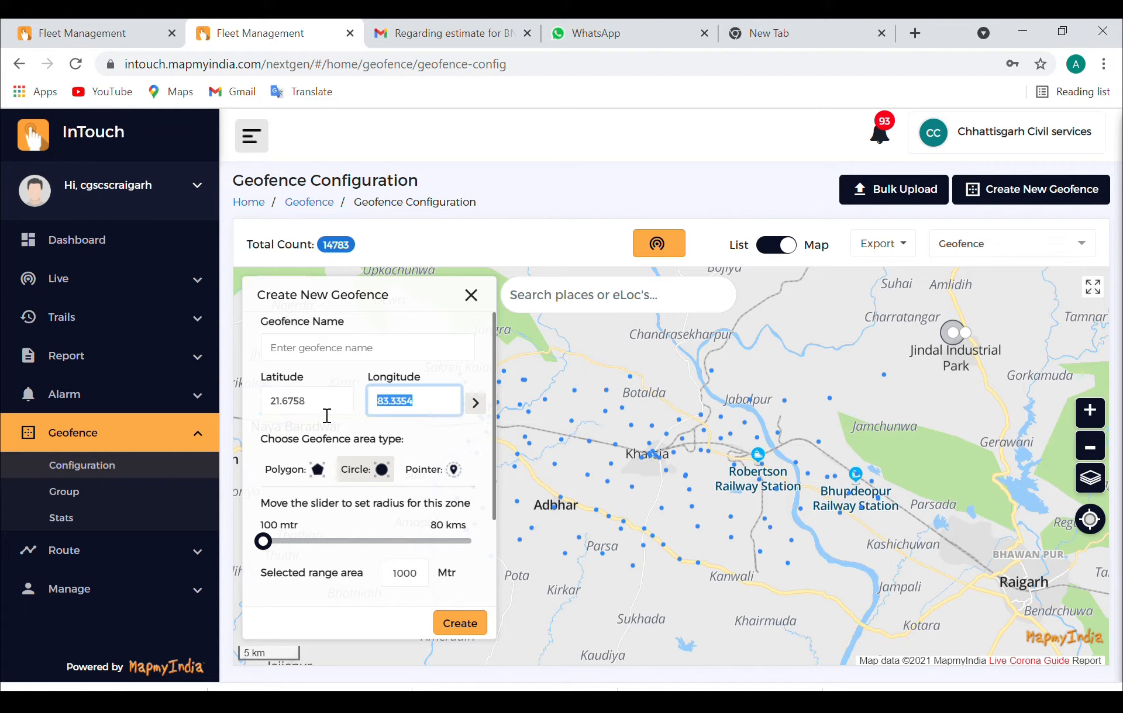
text(82.5432)
click(477, 403)
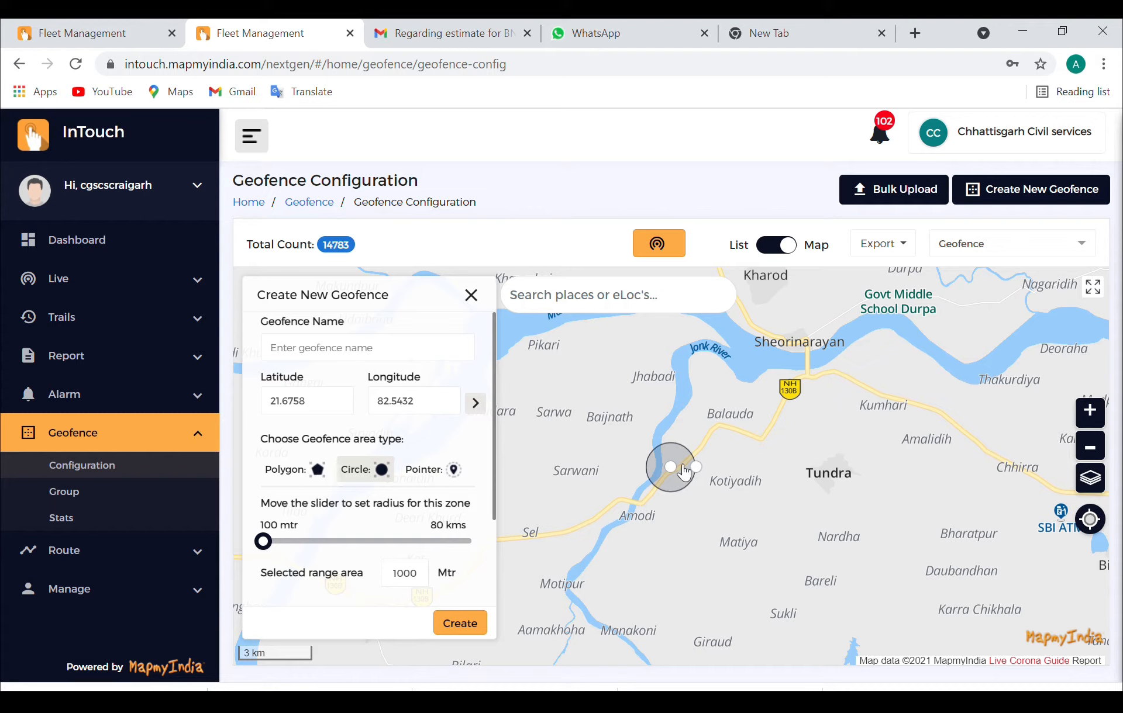
Name the new geofence RAIGARH_SWC_TUNDRA, replacing the initially entered FPS code part with the SWC depot name
click(369, 350)
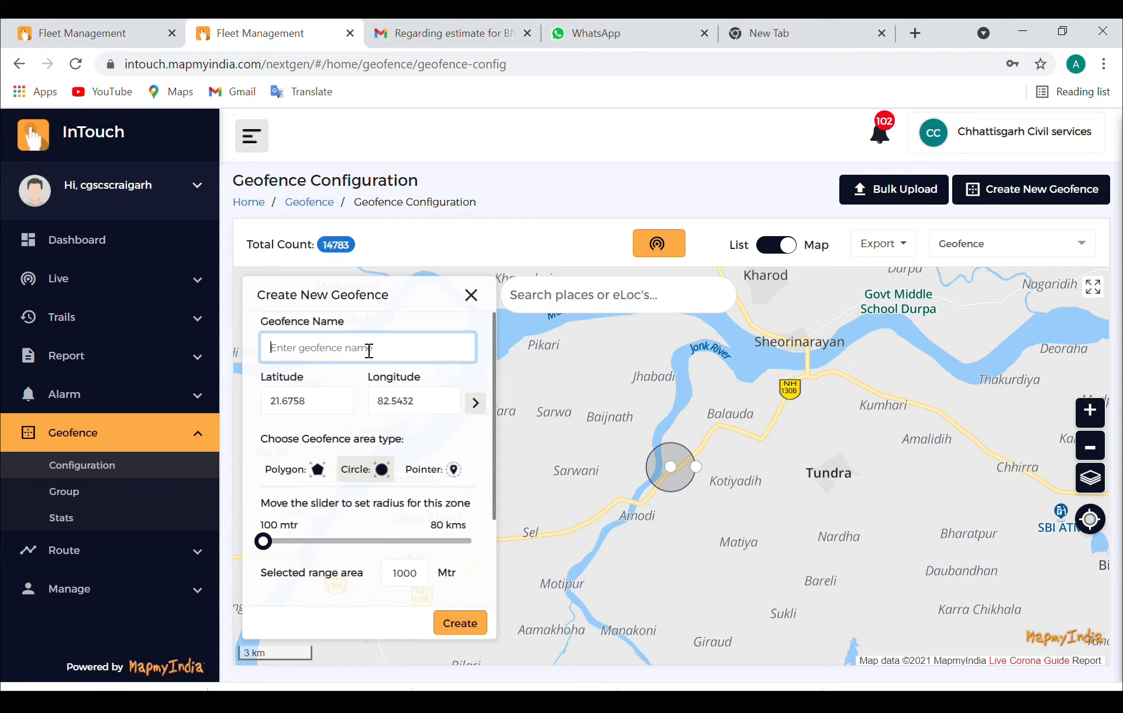
text(RAIGA)
text(RH)
text(_)
text(FPS)
text(_)
text(476574)
key(BackSpace)
key(BackSpace)
key(BackSpace)
key(BackSpace)
key(BackSpace)
key(BackSpace)
key(BackSpace)
text(SWC)
text(TUNDRA)
Set the new geofence's radius to 200 metres and close the form without creating it
click(428, 582)
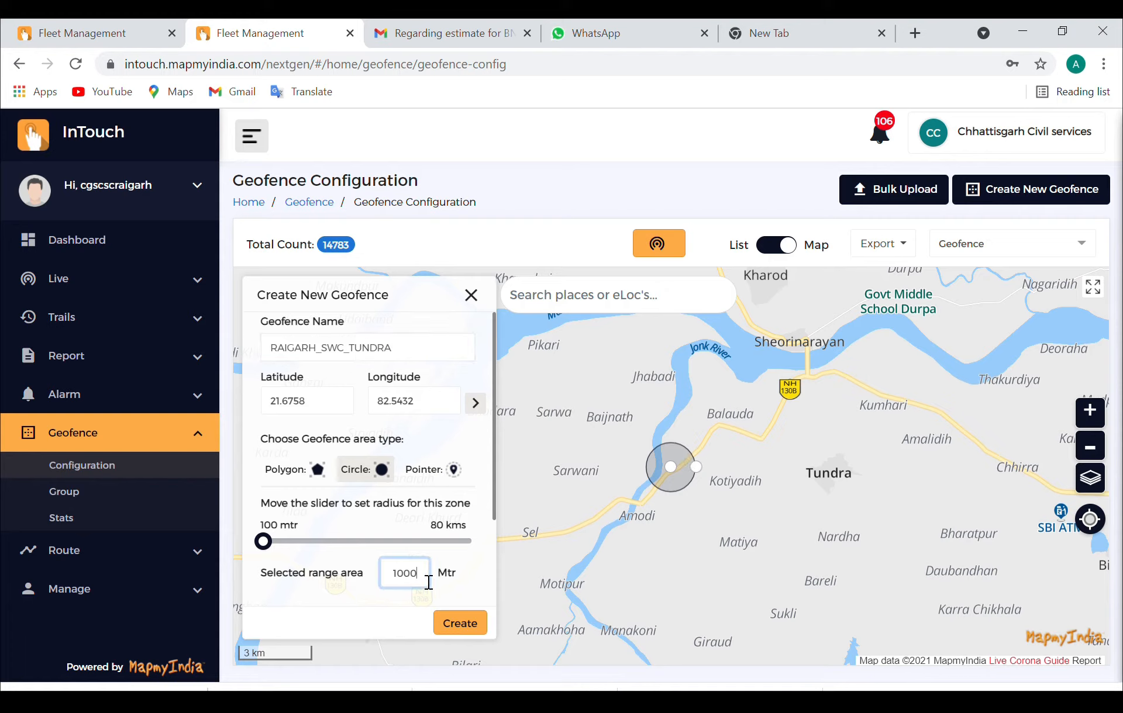
key(BackSpace)
key(BackSpace)
key(BackSpace)
key(BackSpace)
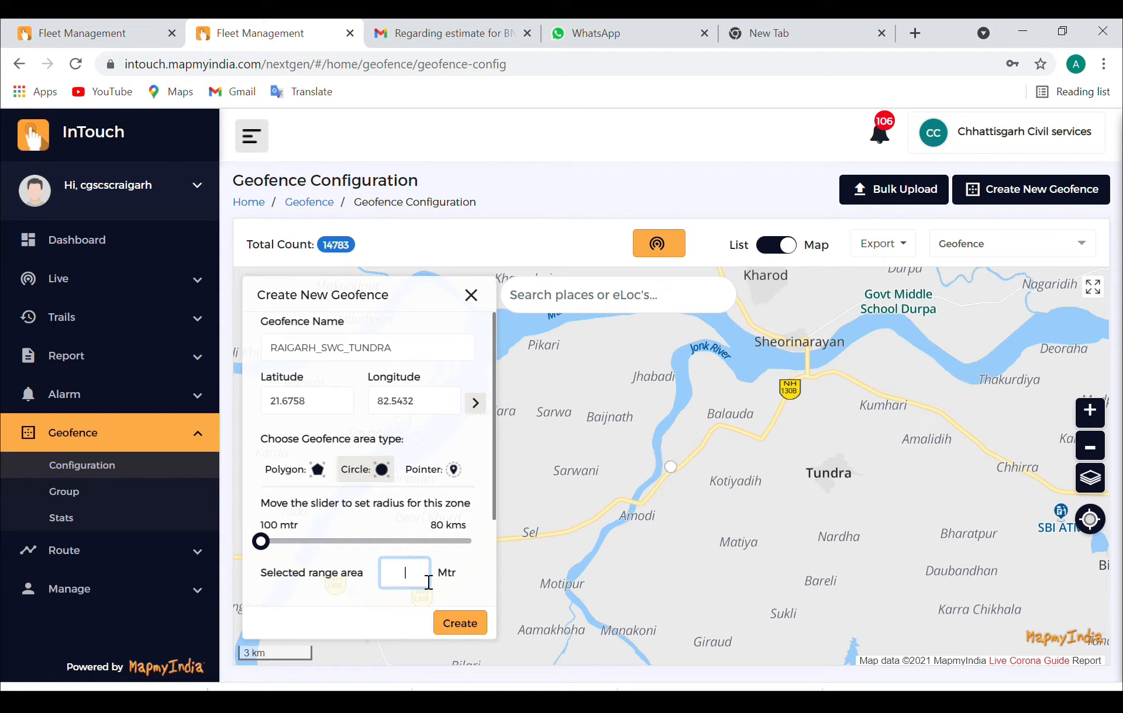
text(200)
click(478, 301)
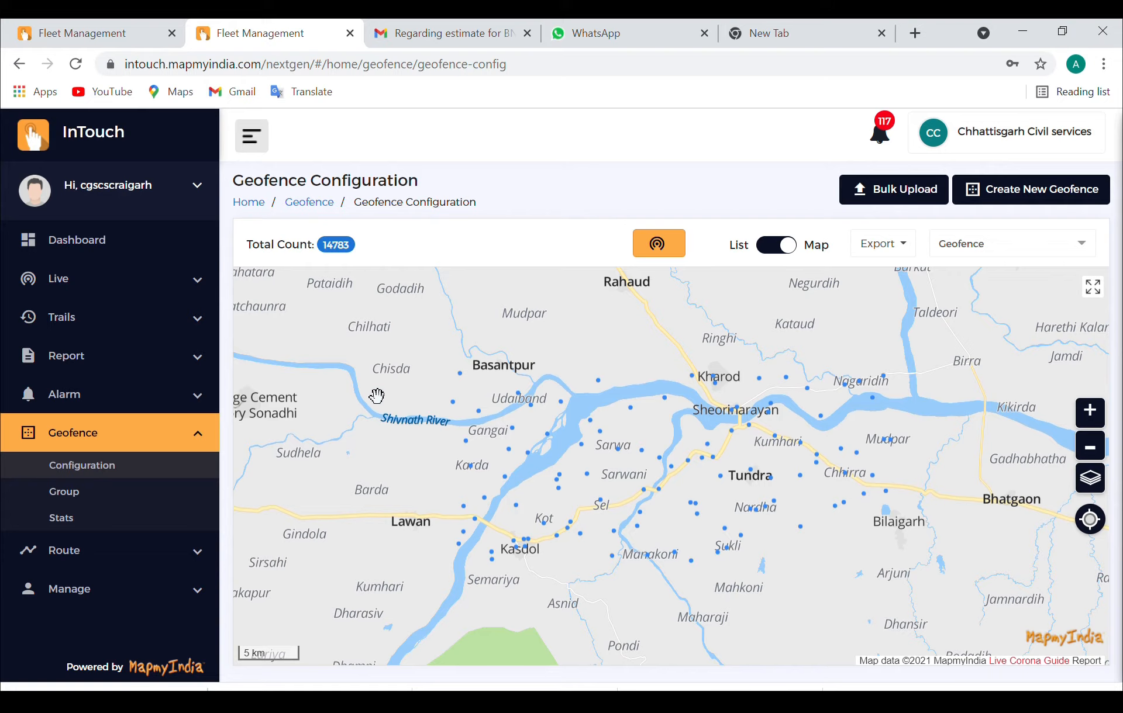
Open the live vehicle list, return to the geofence configuration list and browse it to the RAJNANDGAON_FPS entries
click(85, 281)
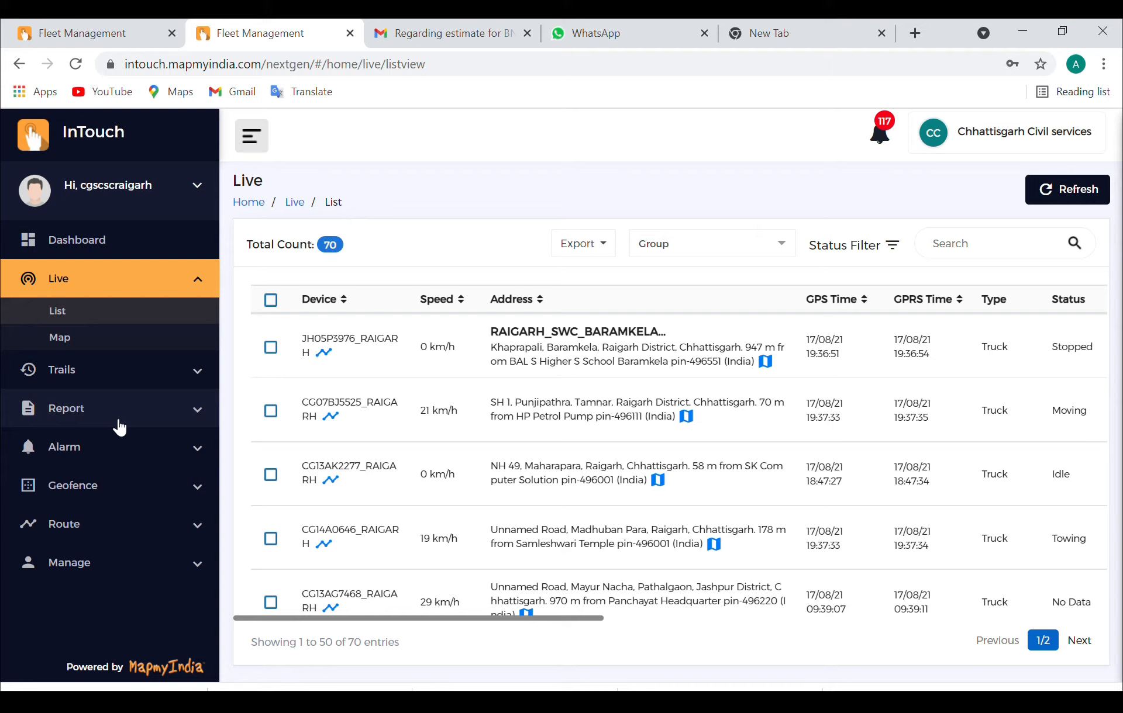
click(100, 496)
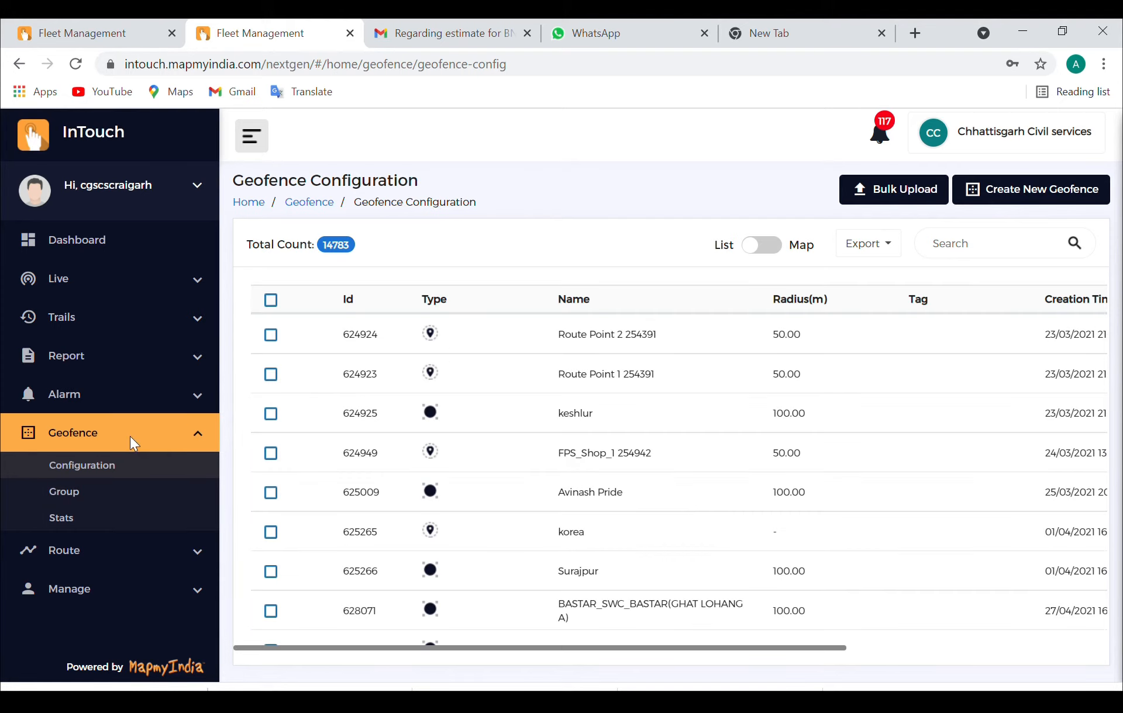
scroll(581, 475, down, 10)
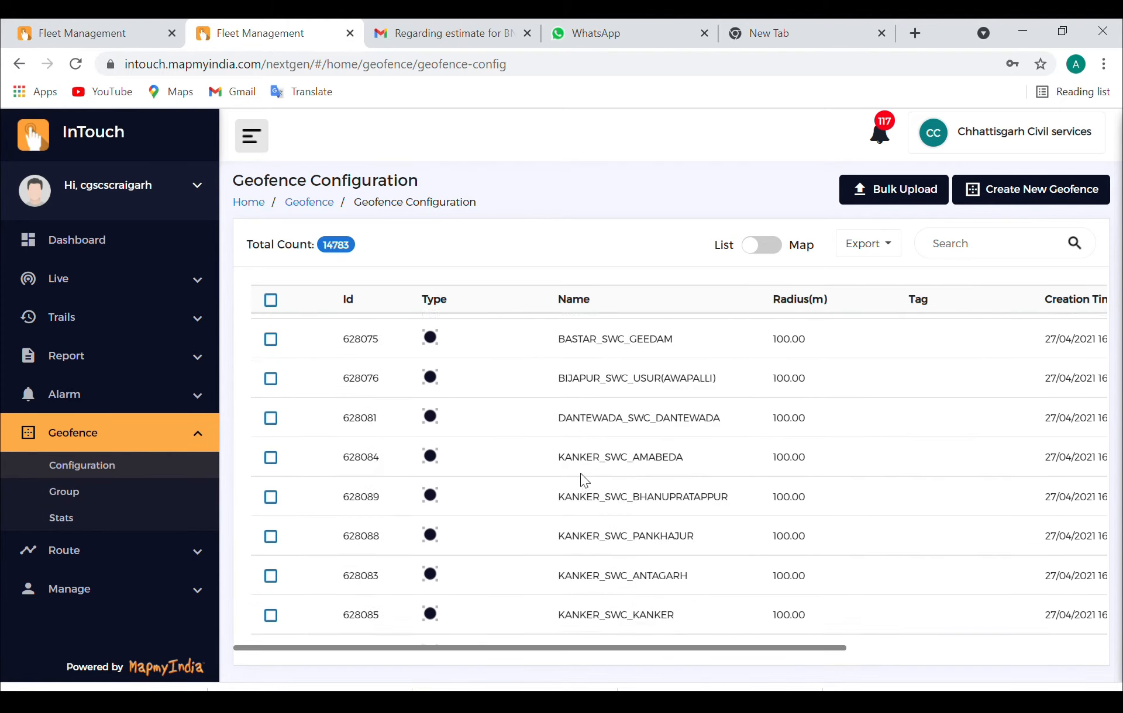
scroll(583, 481, down, 10)
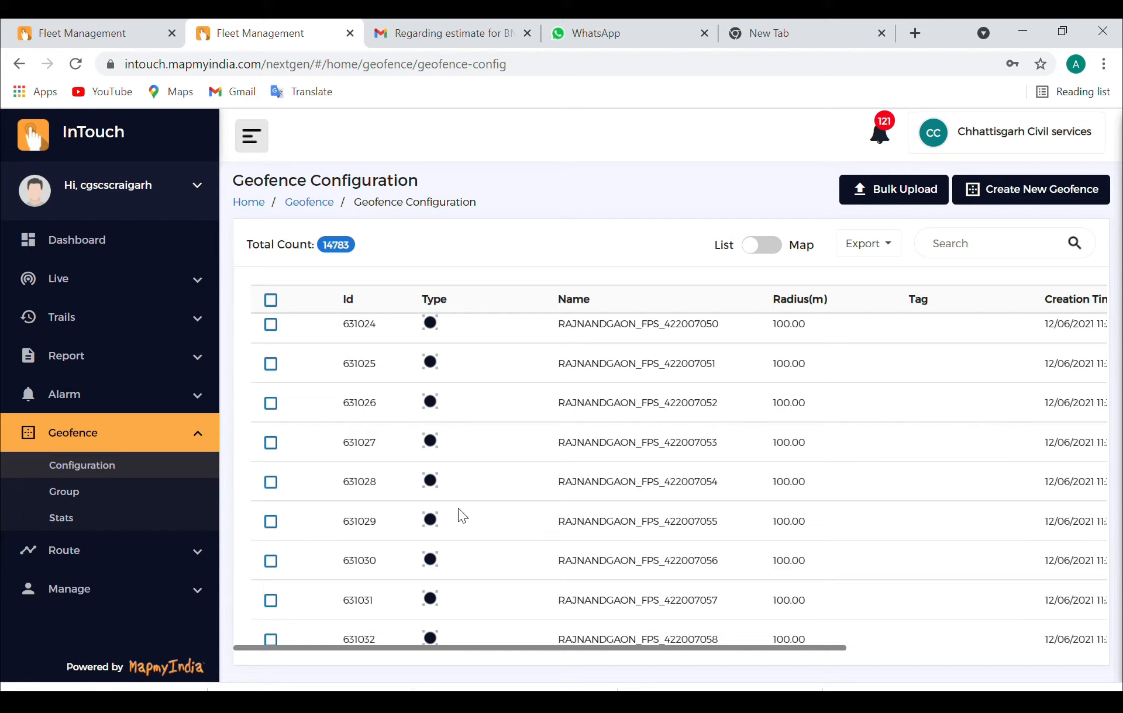
Select the geofence RAJNANDGAON_FPS_422007055 in the list and clear its selection again
click(271, 521)
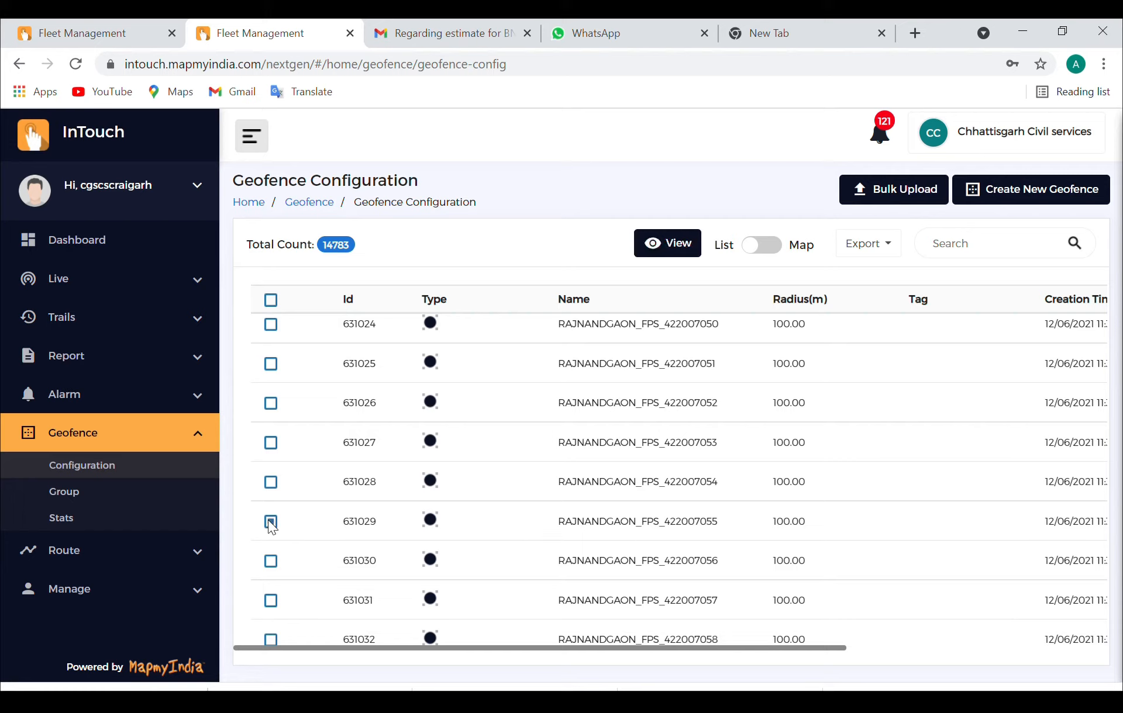
click(271, 522)
click(271, 521)
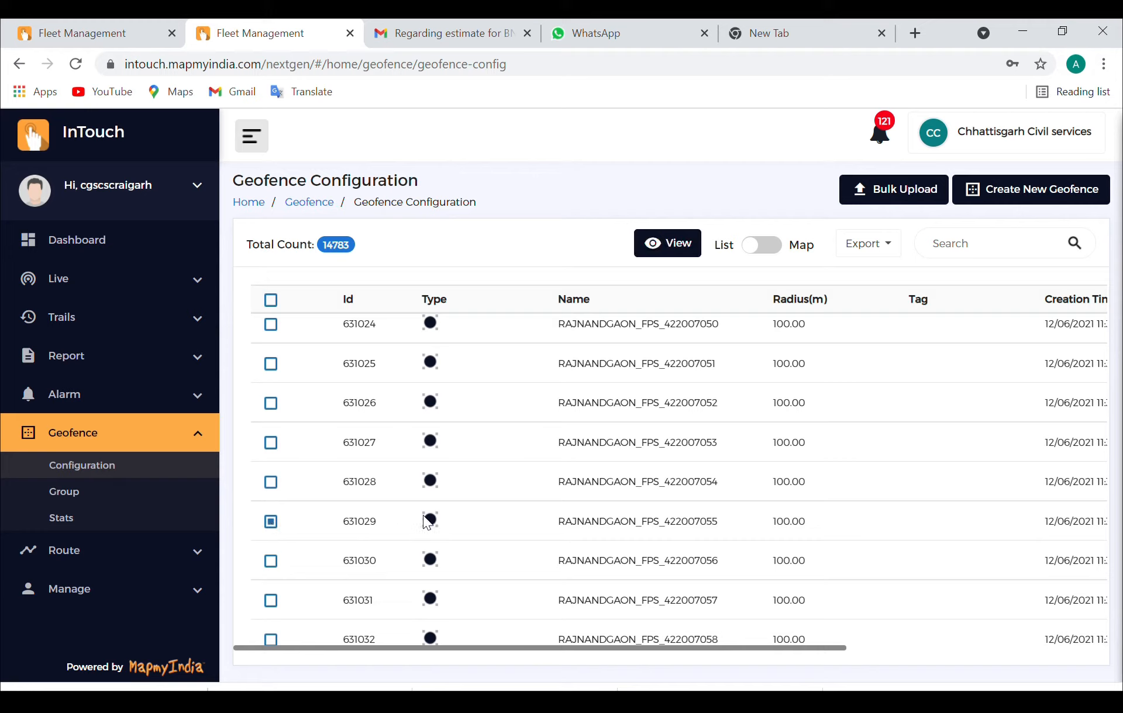
click(271, 522)
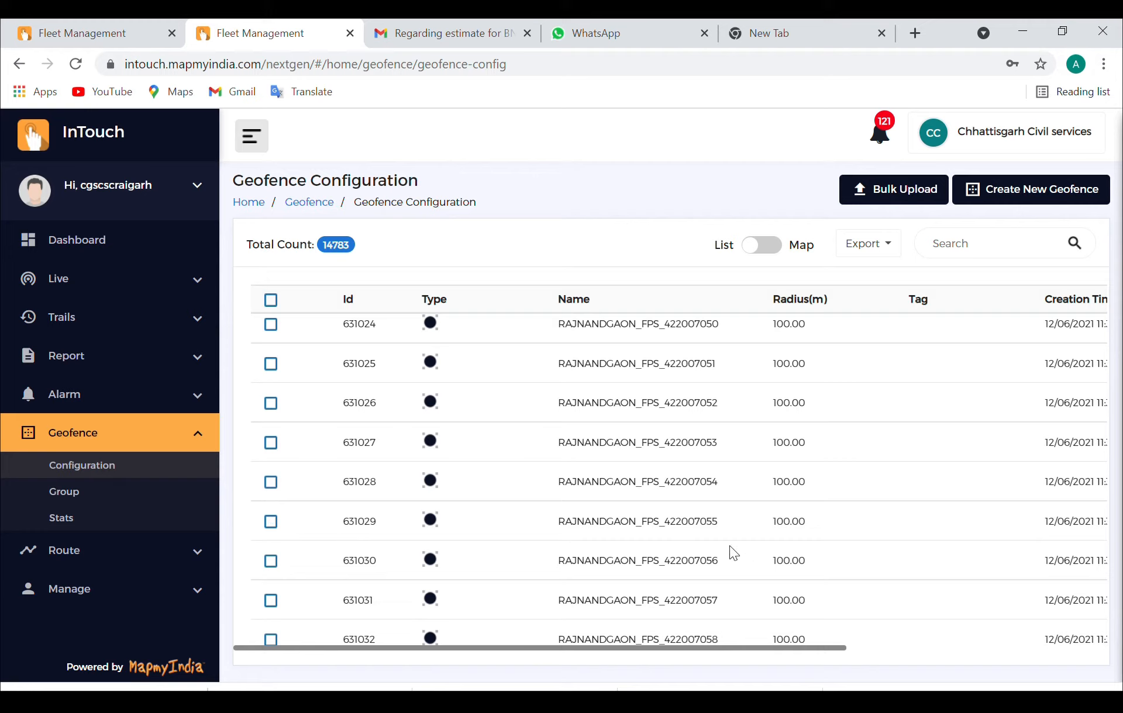
Search the geofence list for 422007055, copying the digits from the geofence's name, and review all columns of the matches
drag(717, 521, 680, 513)
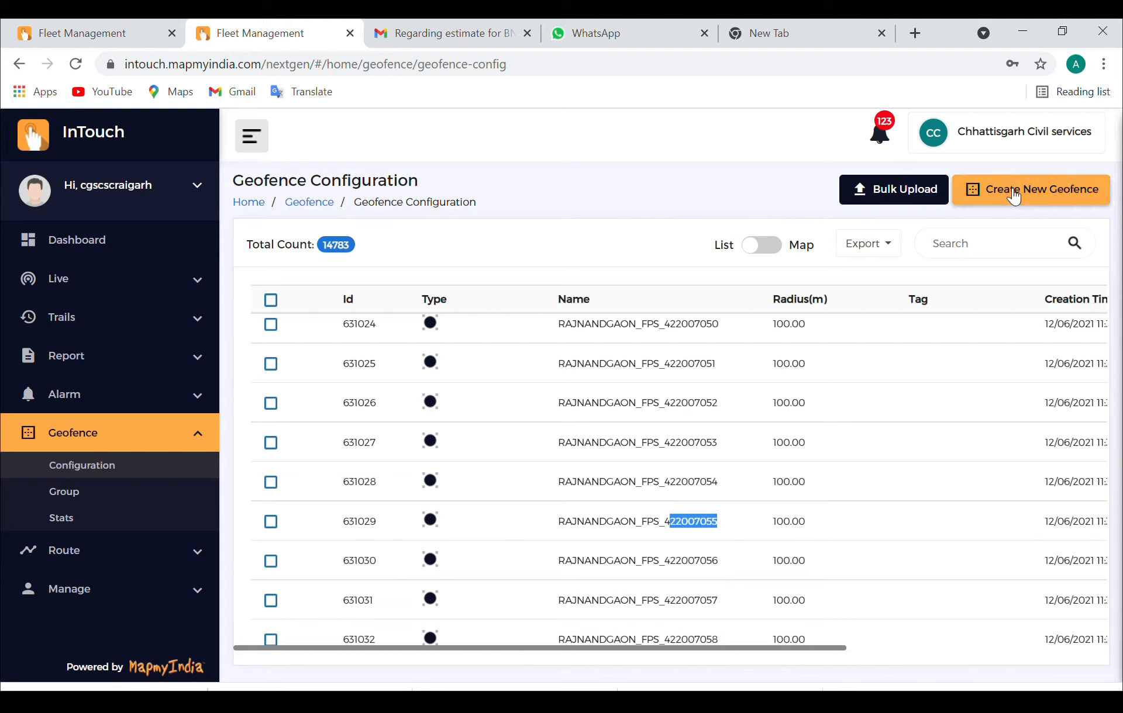
click(988, 250)
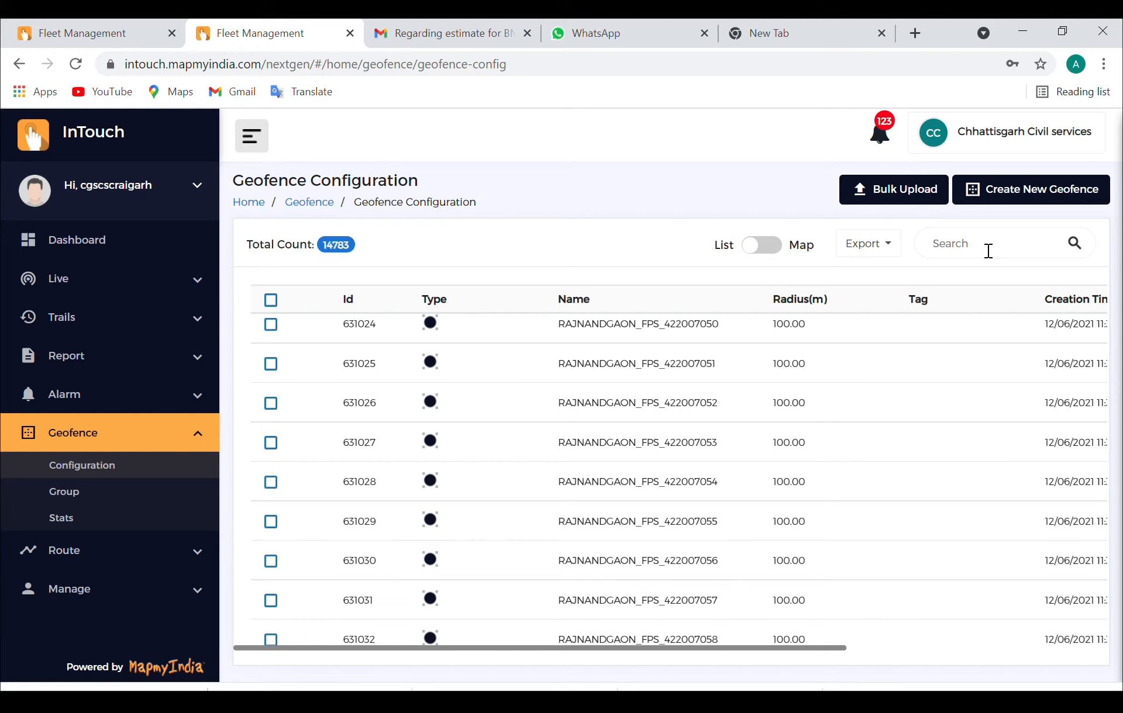
text(22007055)
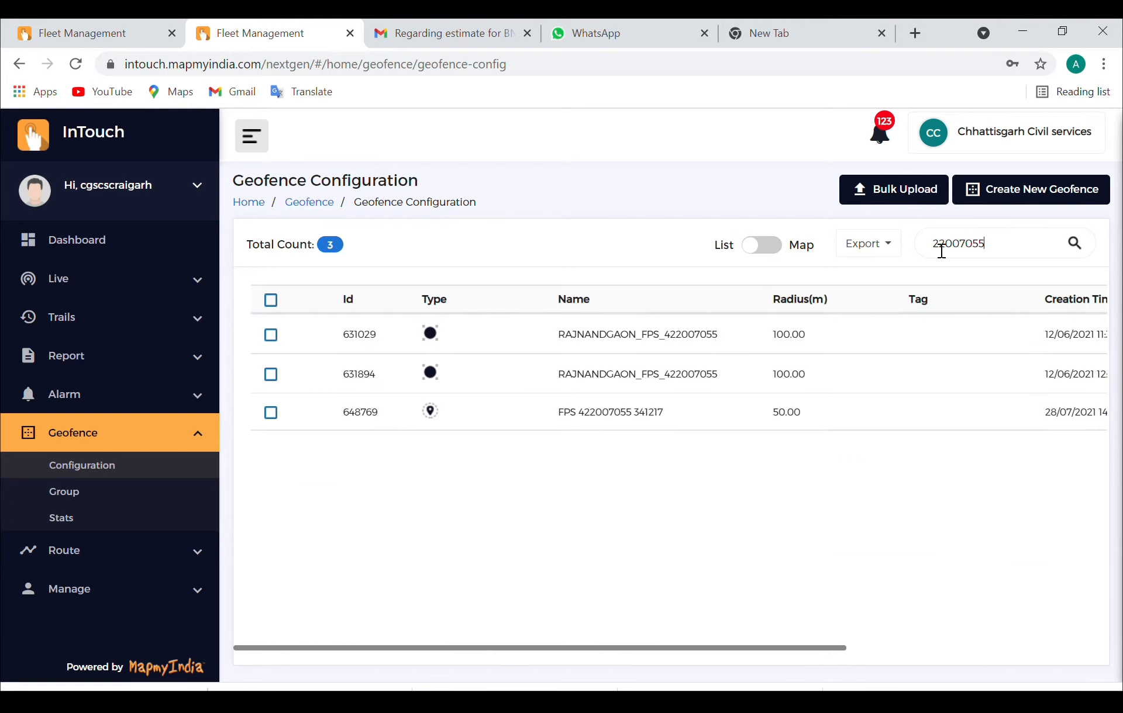
text(4)
scroll(697, 469, right, 5)
scroll(698, 469, left, 5)
scroll(767, 393, right, 5)
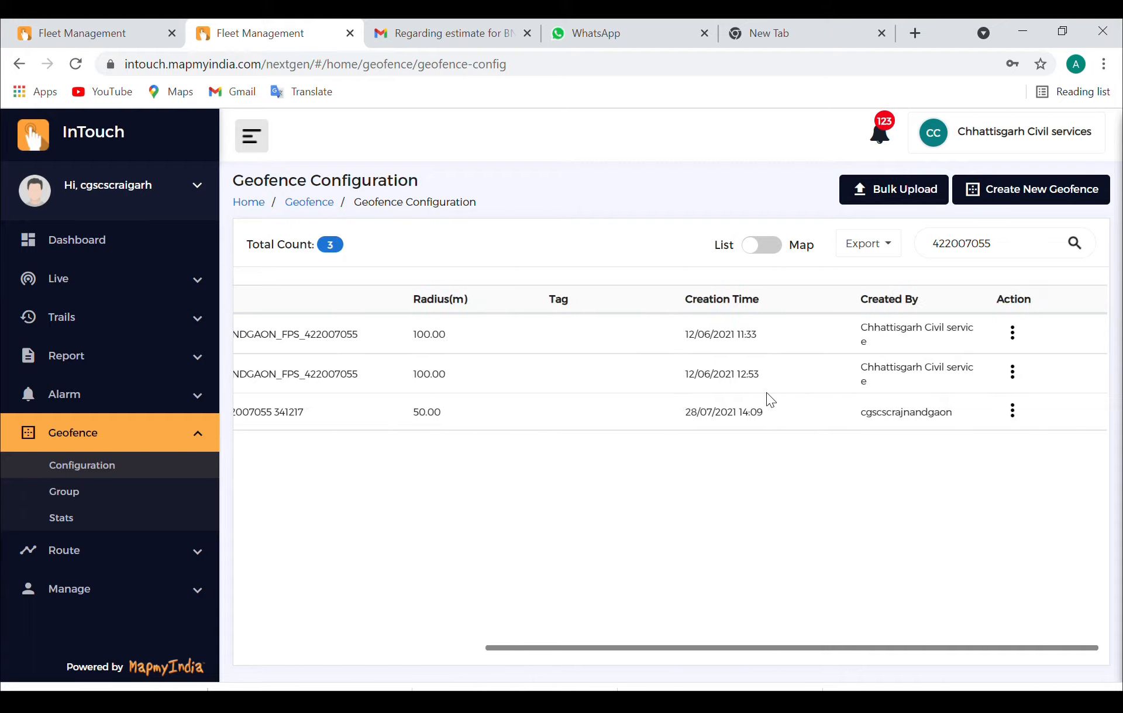
scroll(766, 393, left, 5)
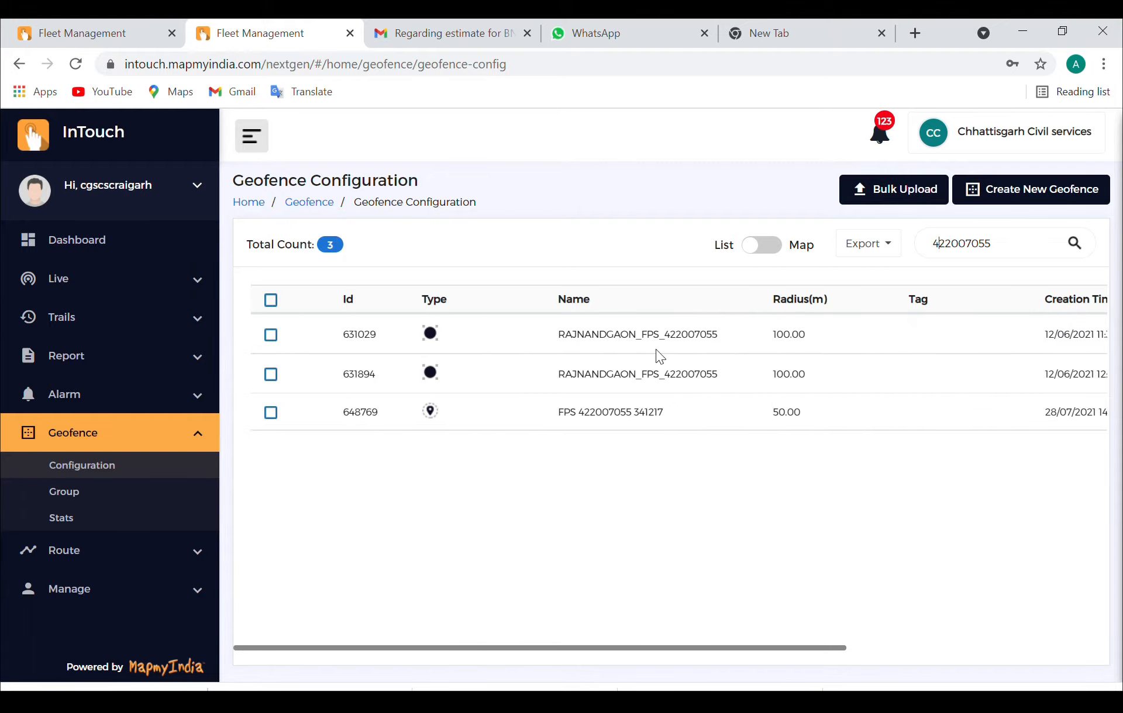
View the matching geofence with ID 631029 on the map and examine the surrounding geofences up to the Chhita Kasa area
click(271, 335)
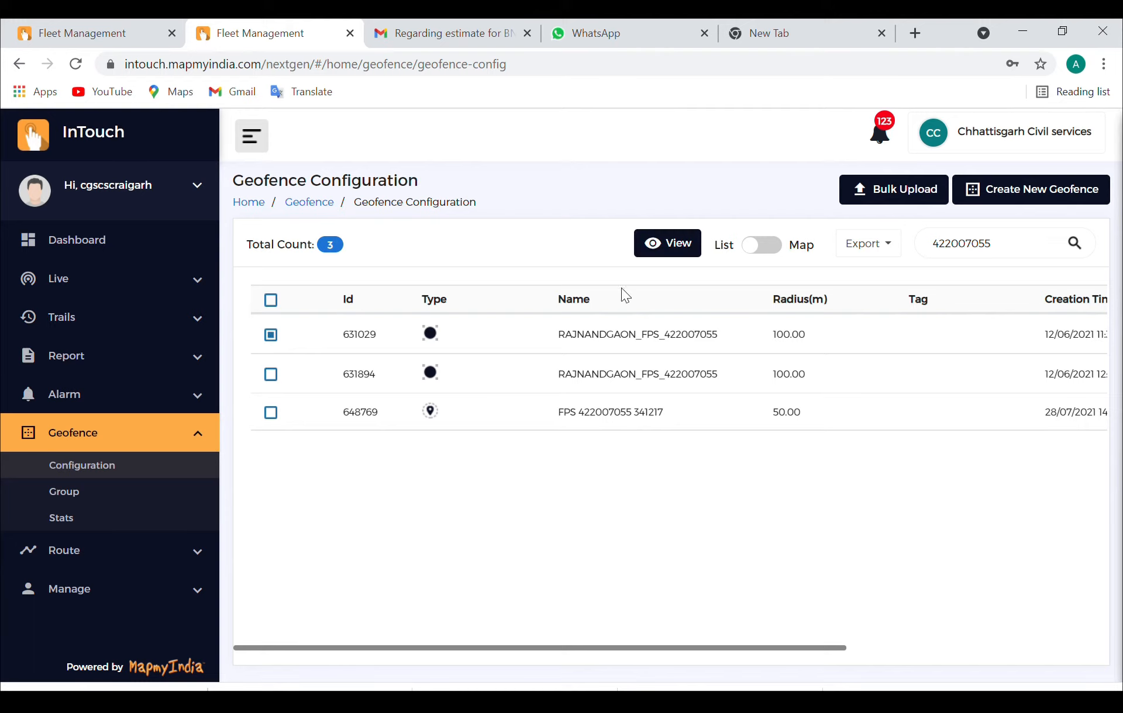
click(684, 246)
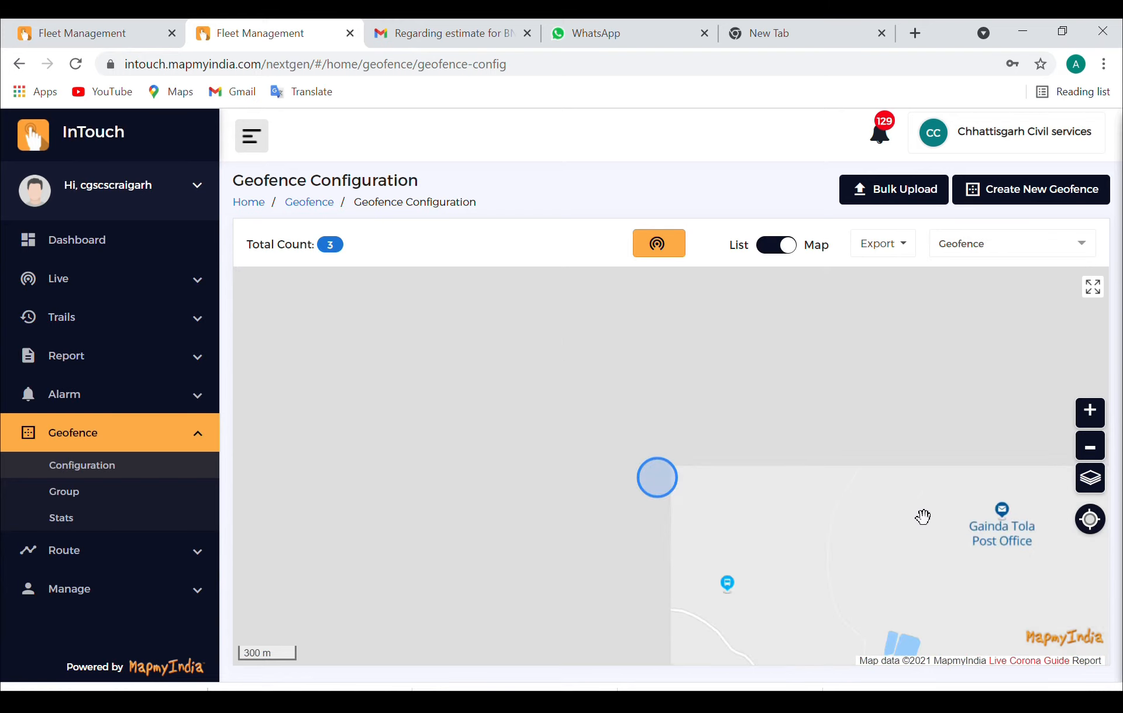
click(1097, 457)
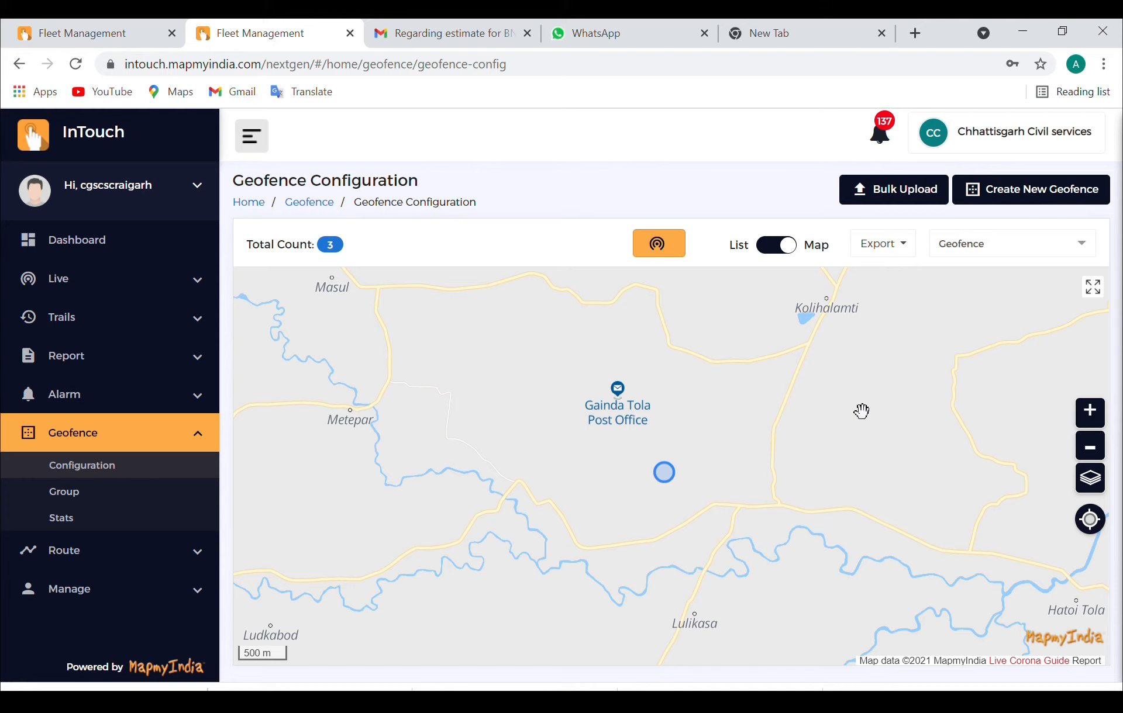
drag(850, 403, 870, 493)
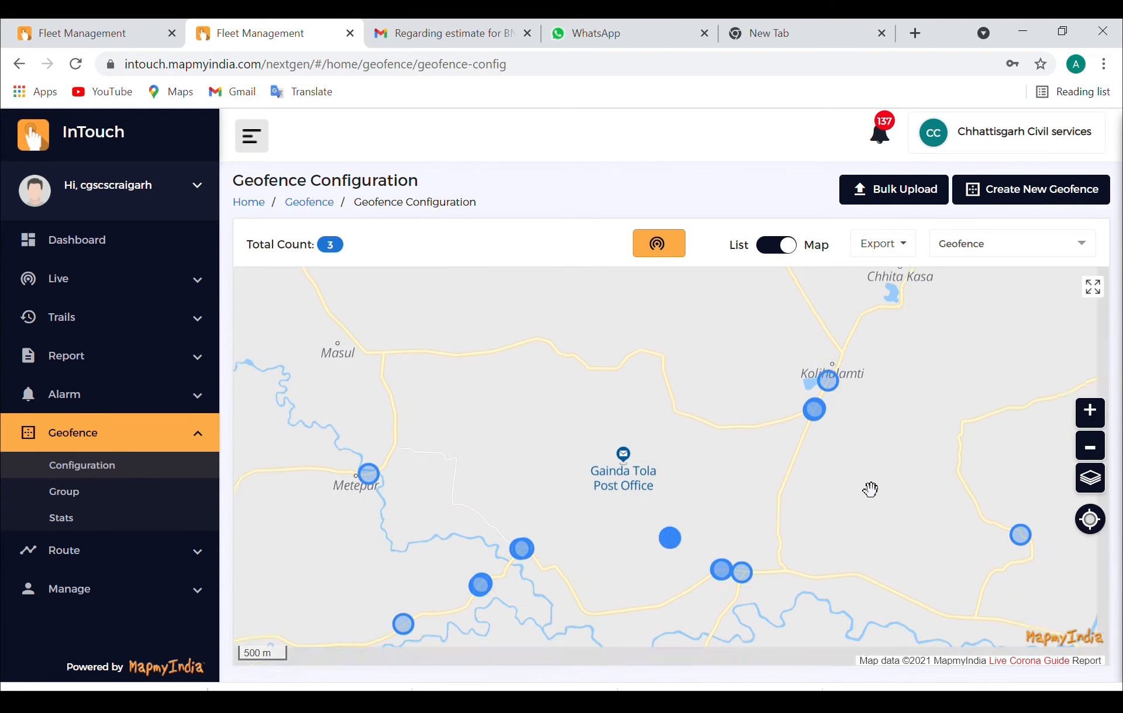
drag(877, 444, 928, 548)
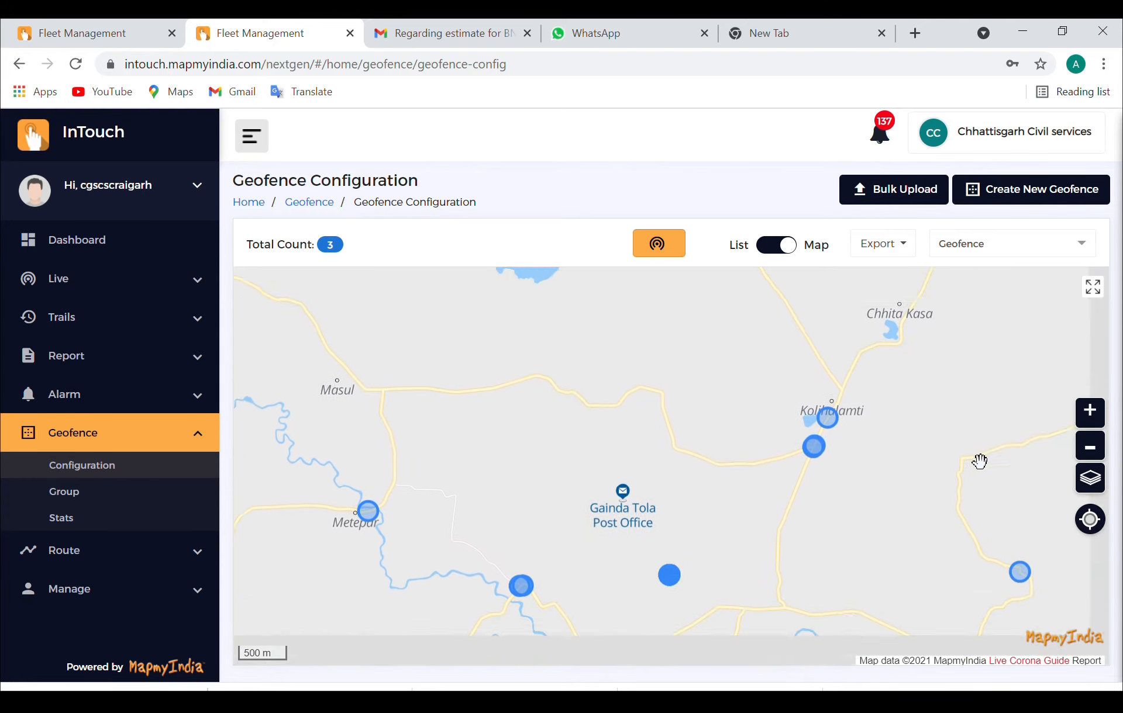
drag(902, 349, 762, 622)
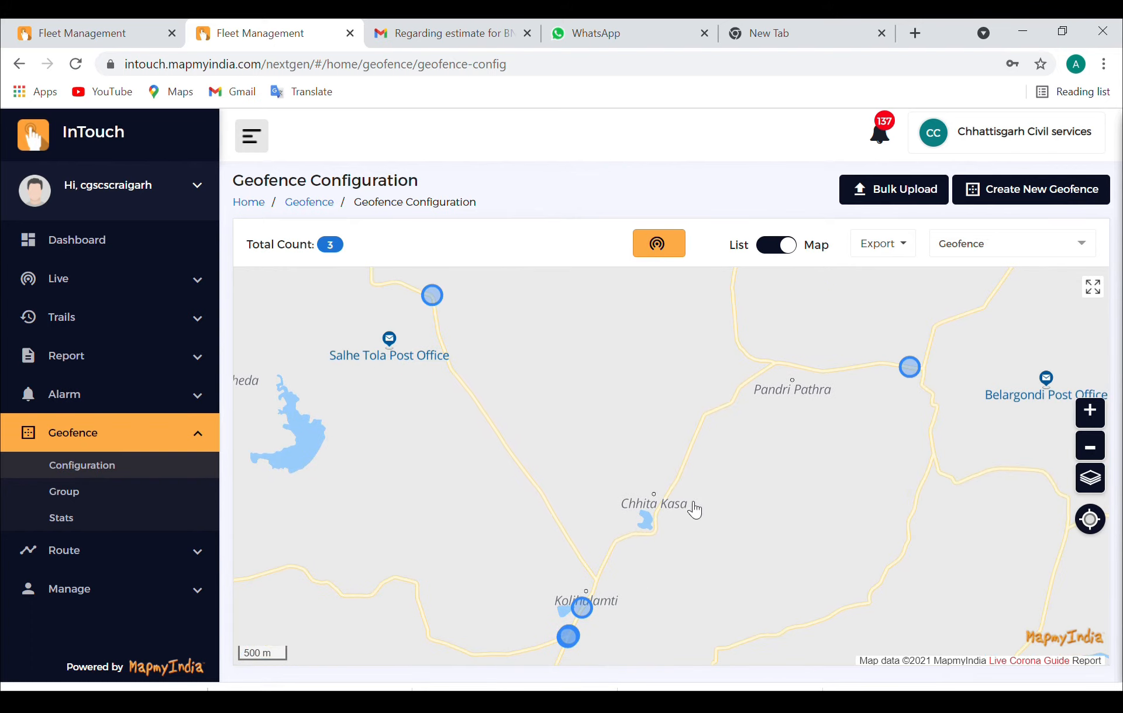
Start a new geofence and place its circle on the map at Chhita Kasa
click(1024, 189)
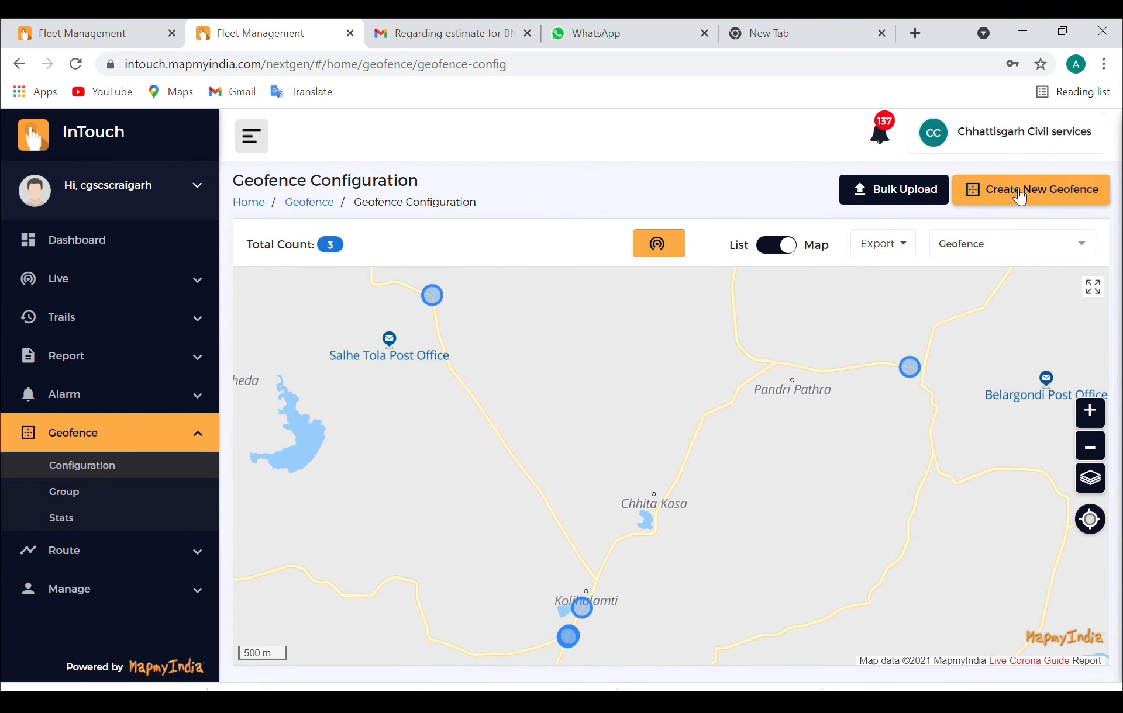
click(1020, 196)
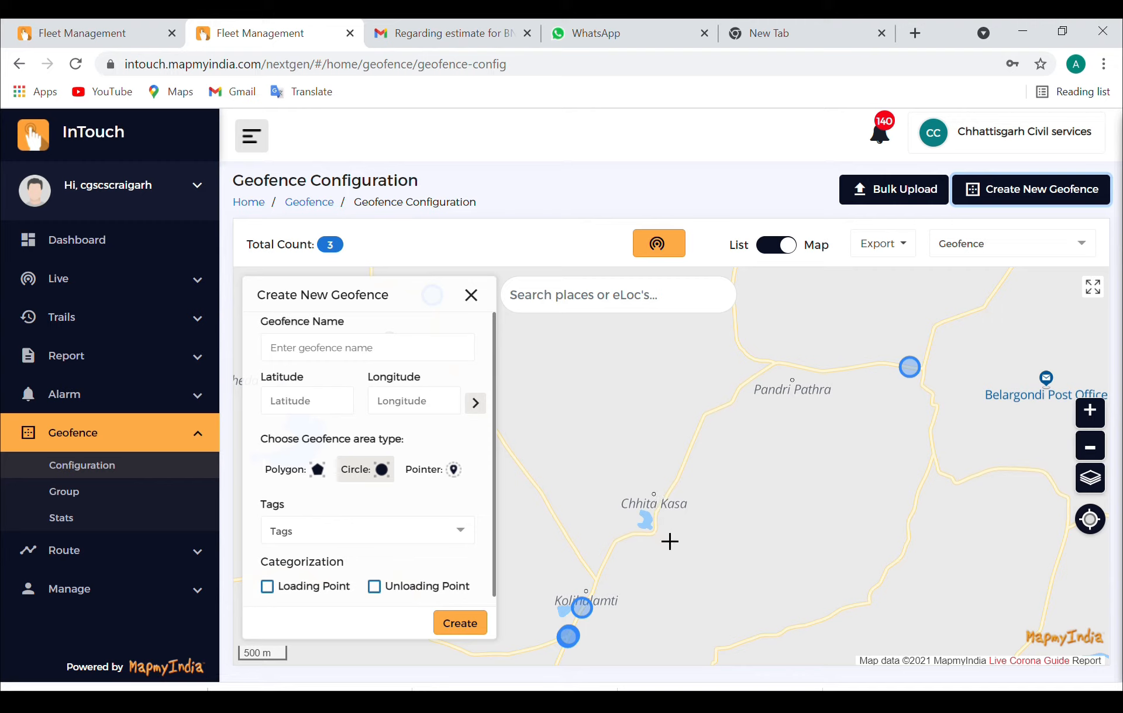
click(657, 497)
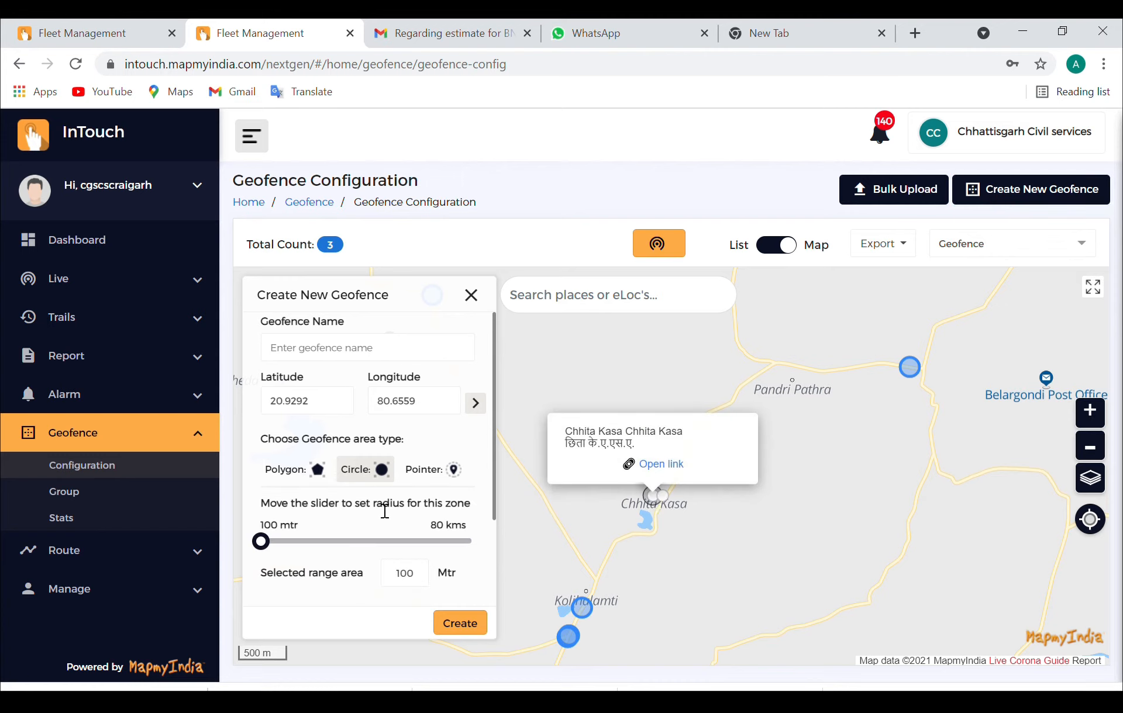
click(333, 355)
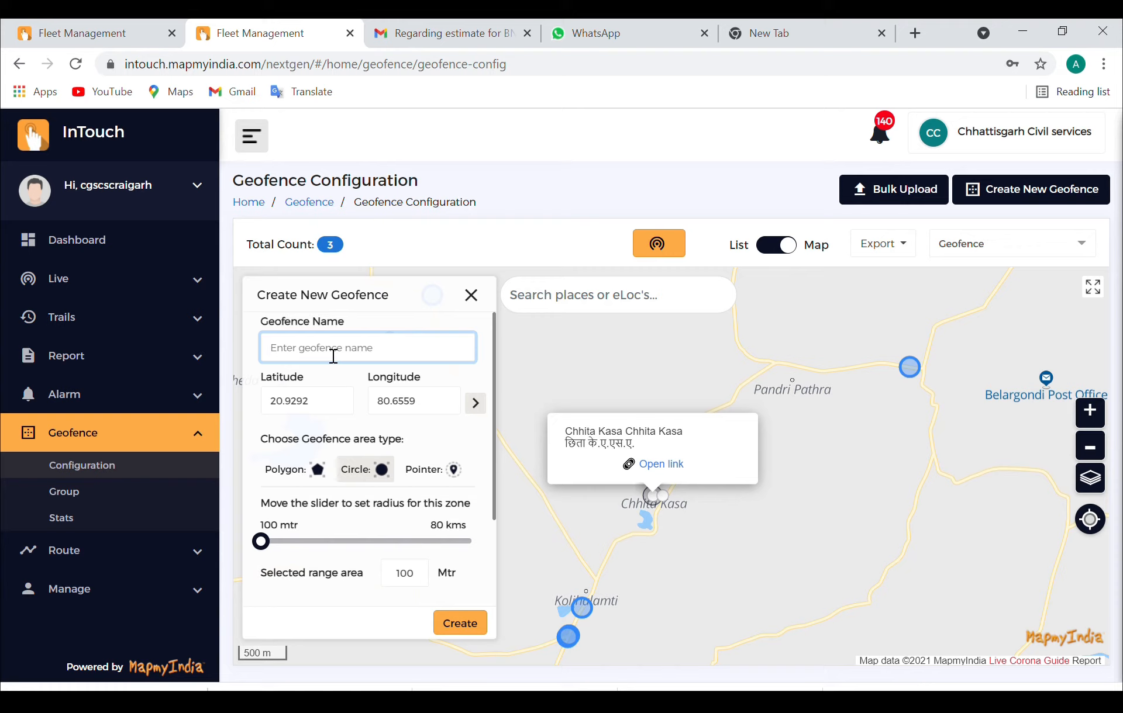
text(RAJNANDGAON_FPS_58754)
text(88056)
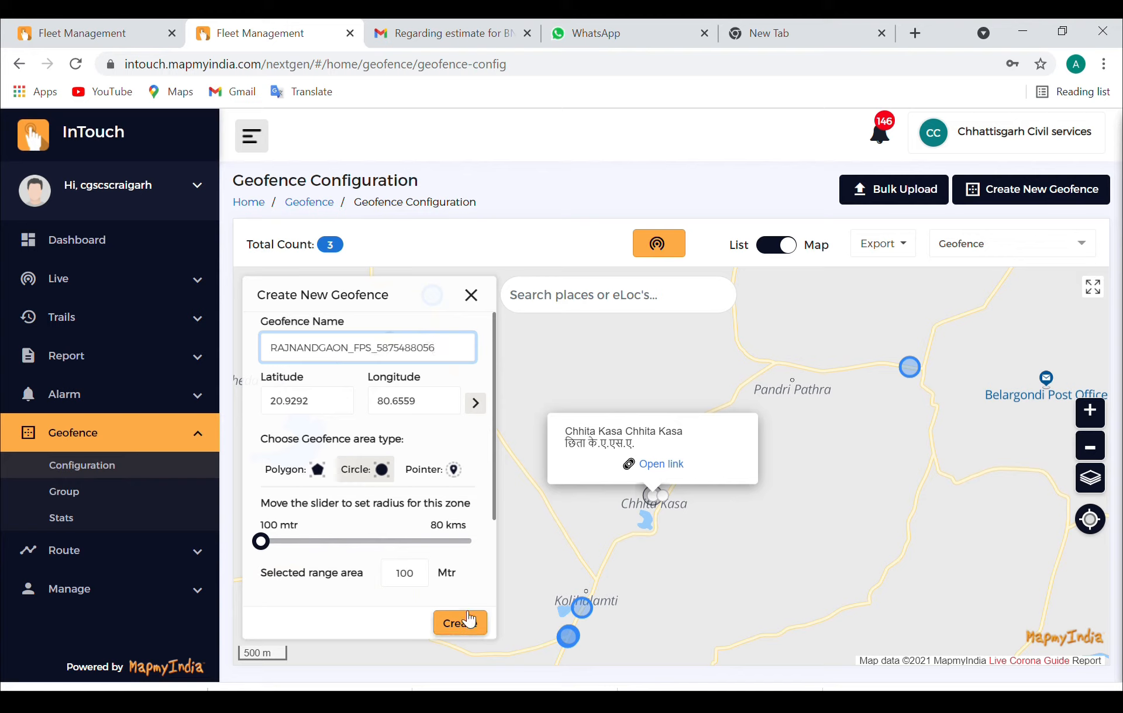
click(471, 296)
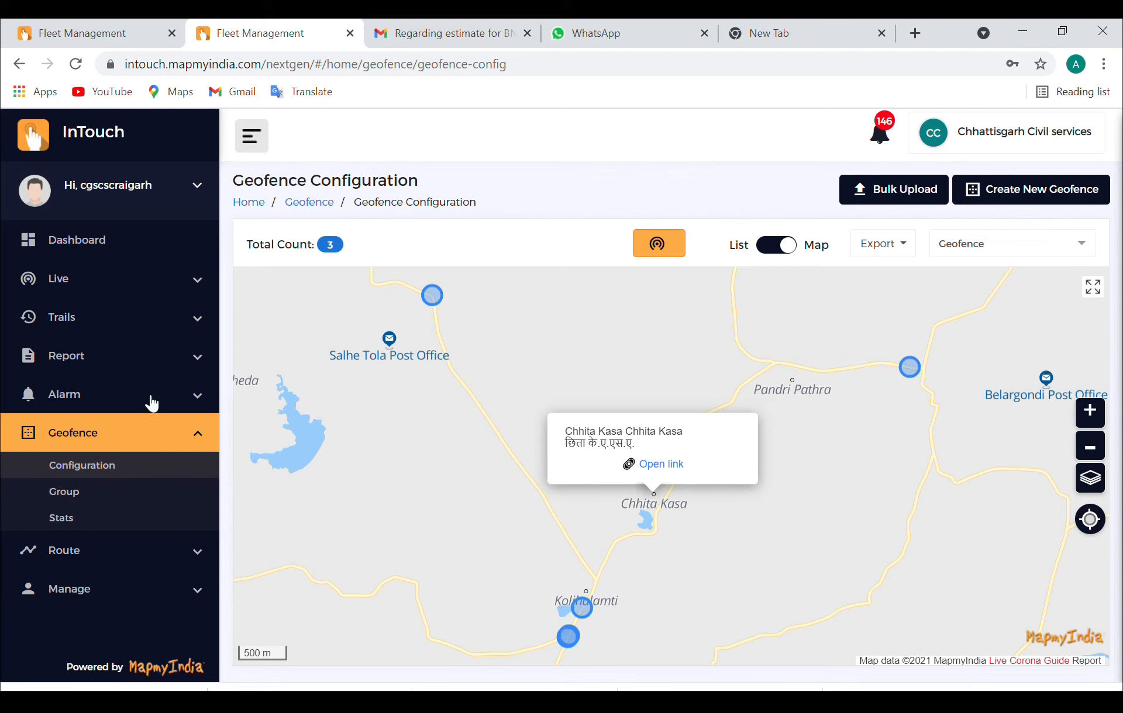
Open the live vehicle list and show the vehicle CG13Z6468_RAIGARH on the live map
click(118, 283)
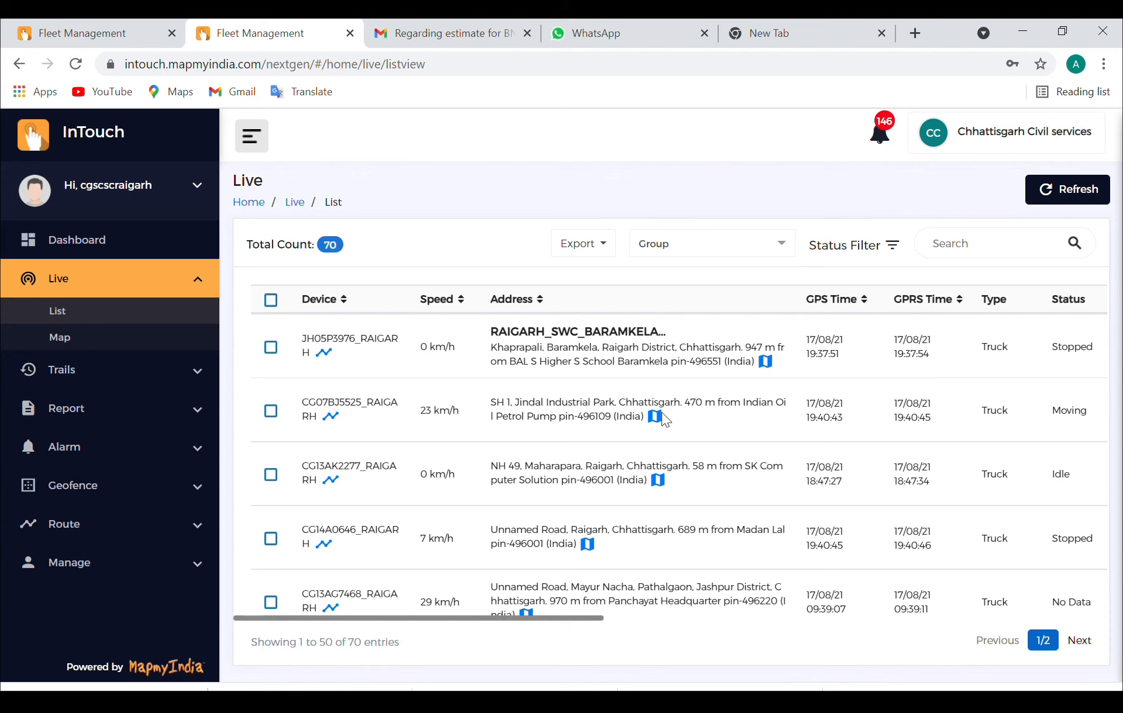
scroll(606, 470, down, 10)
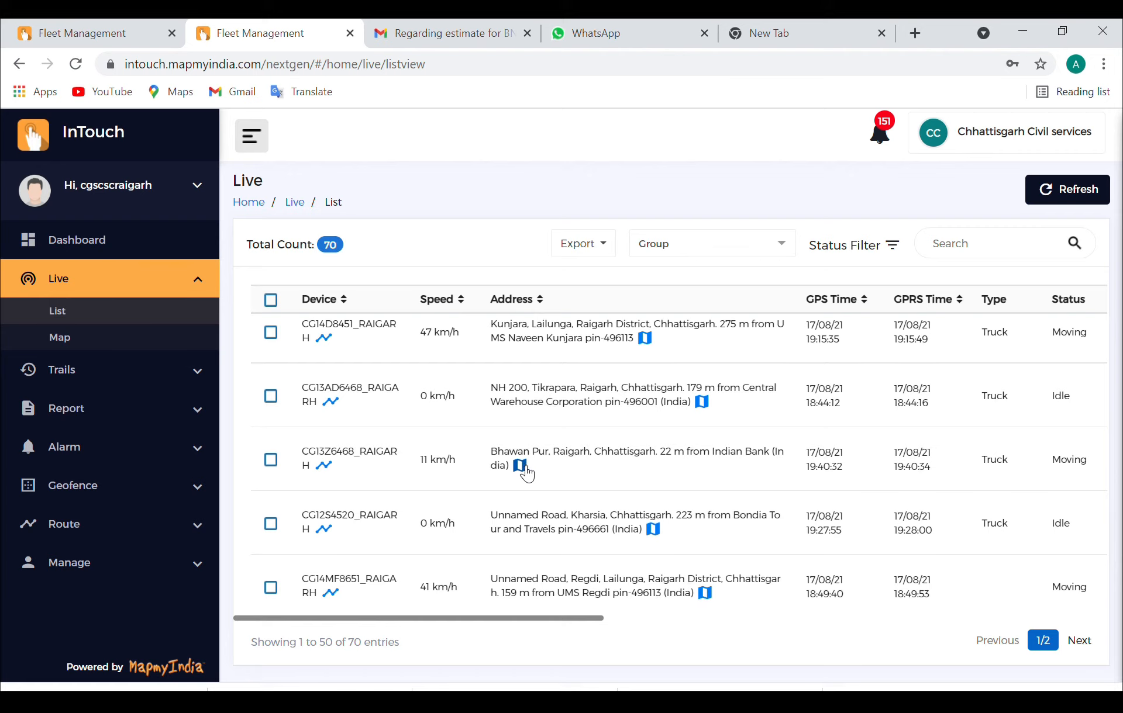
click(522, 468)
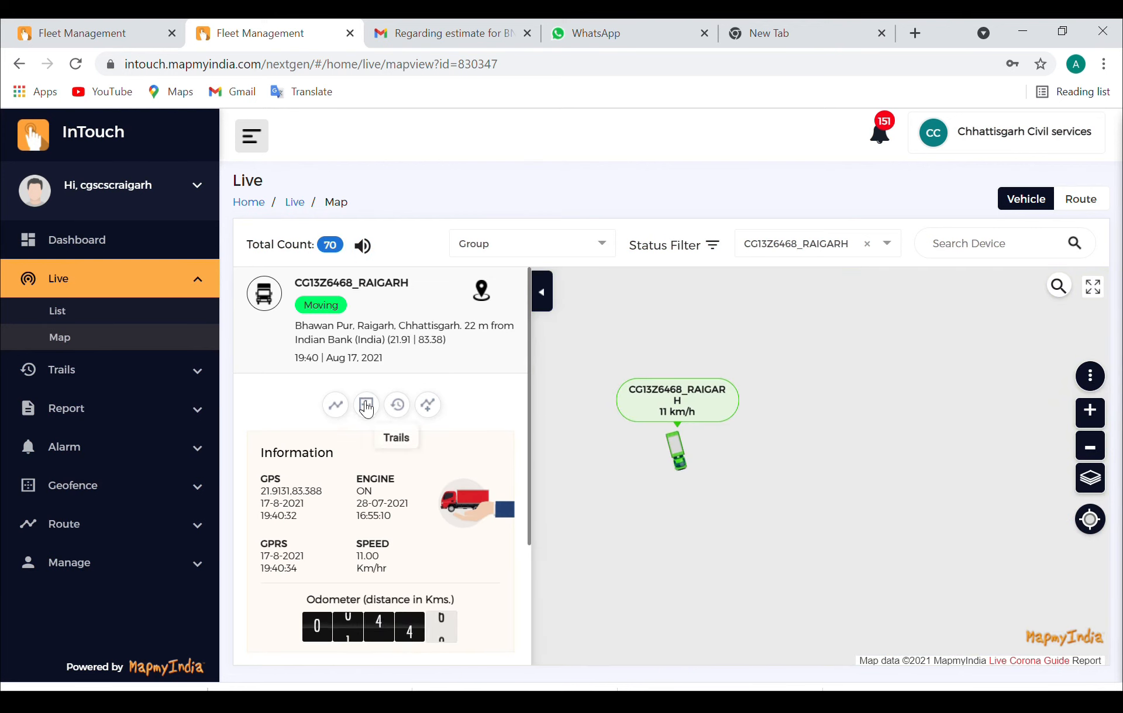
Turn on the Geofence display on the vehicle's live map and close the map options
click(1090, 376)
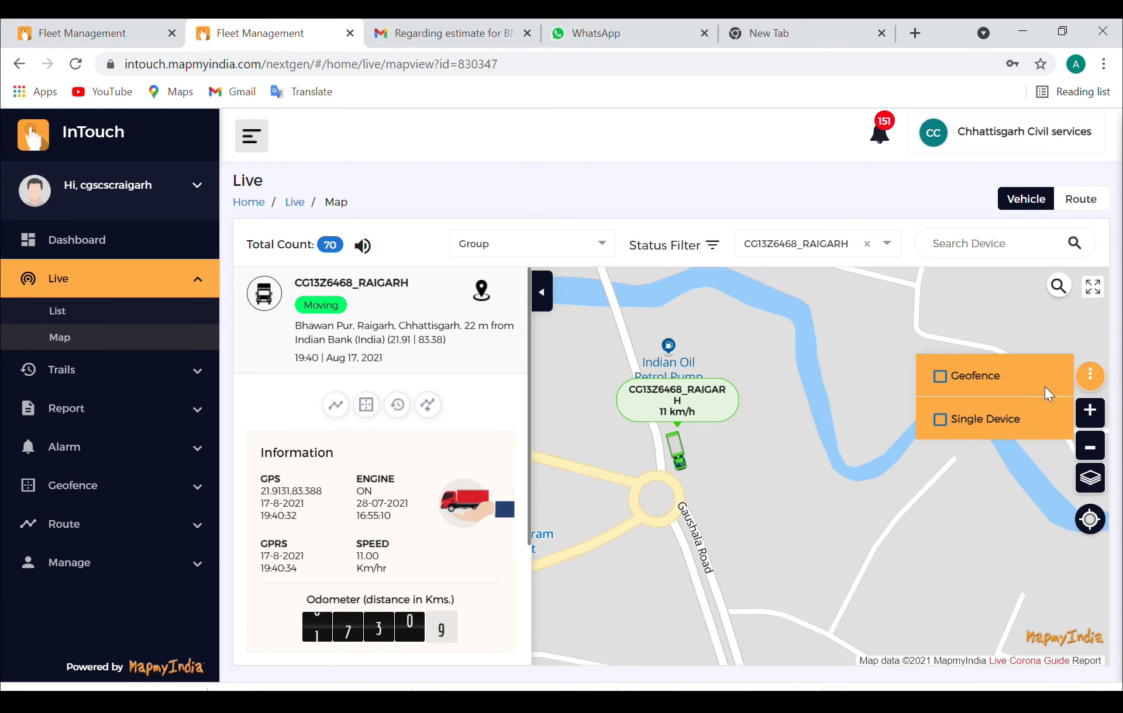
click(949, 381)
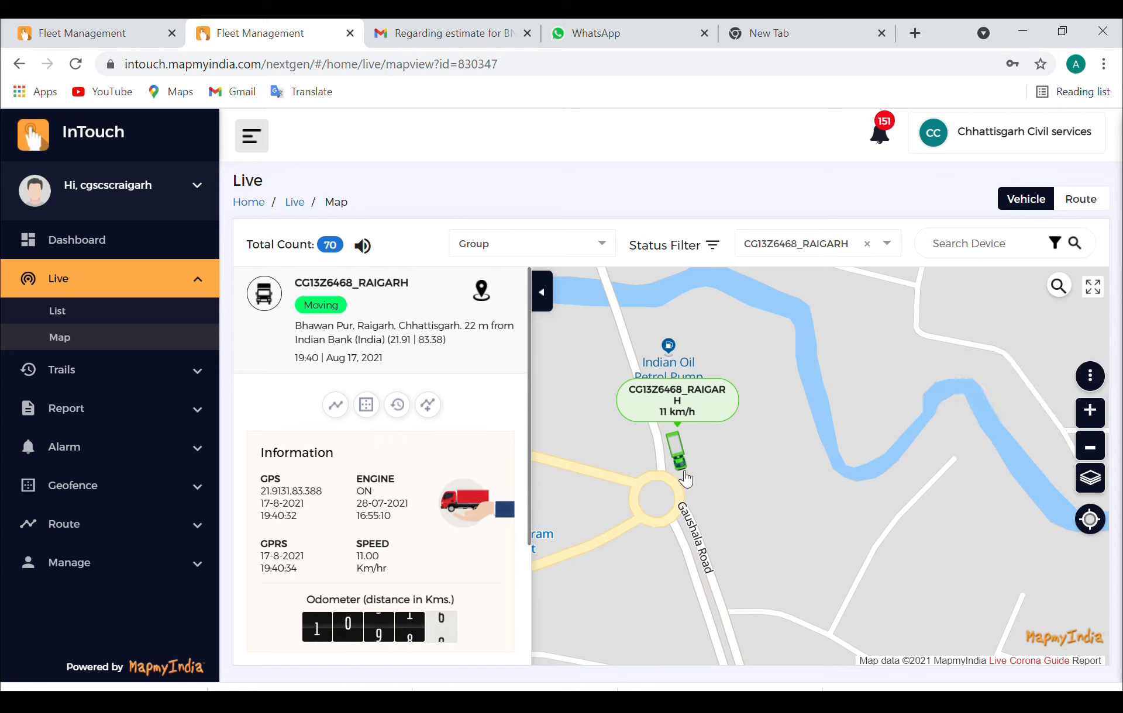
click(1092, 379)
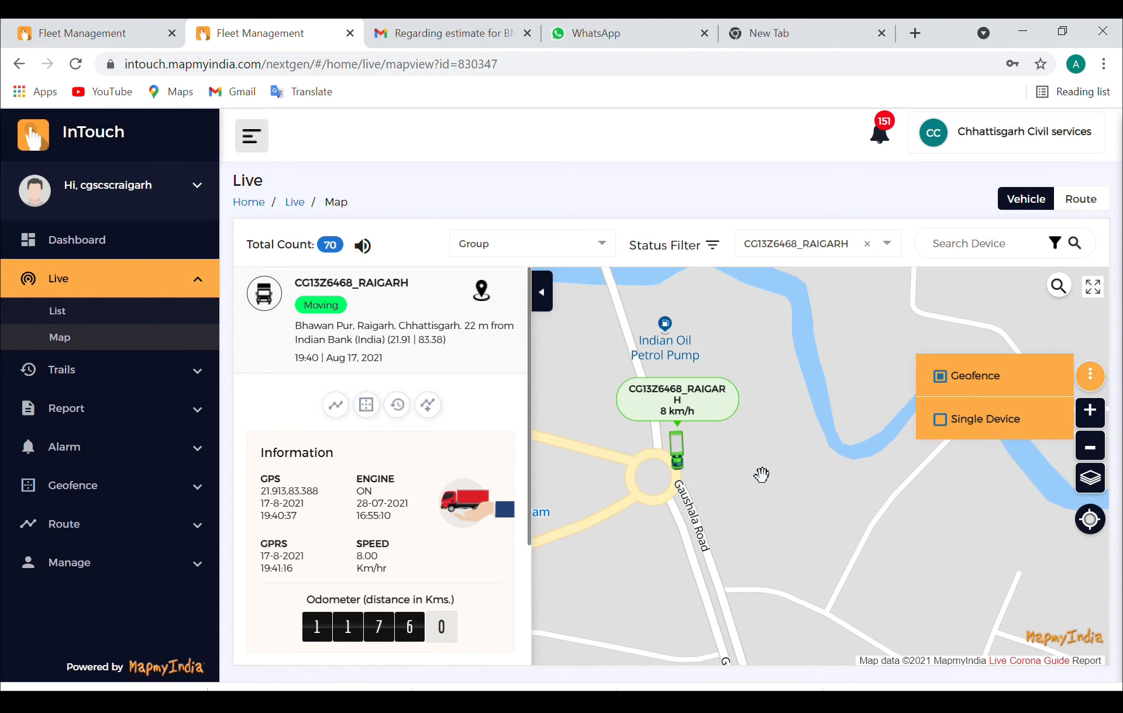
click(760, 475)
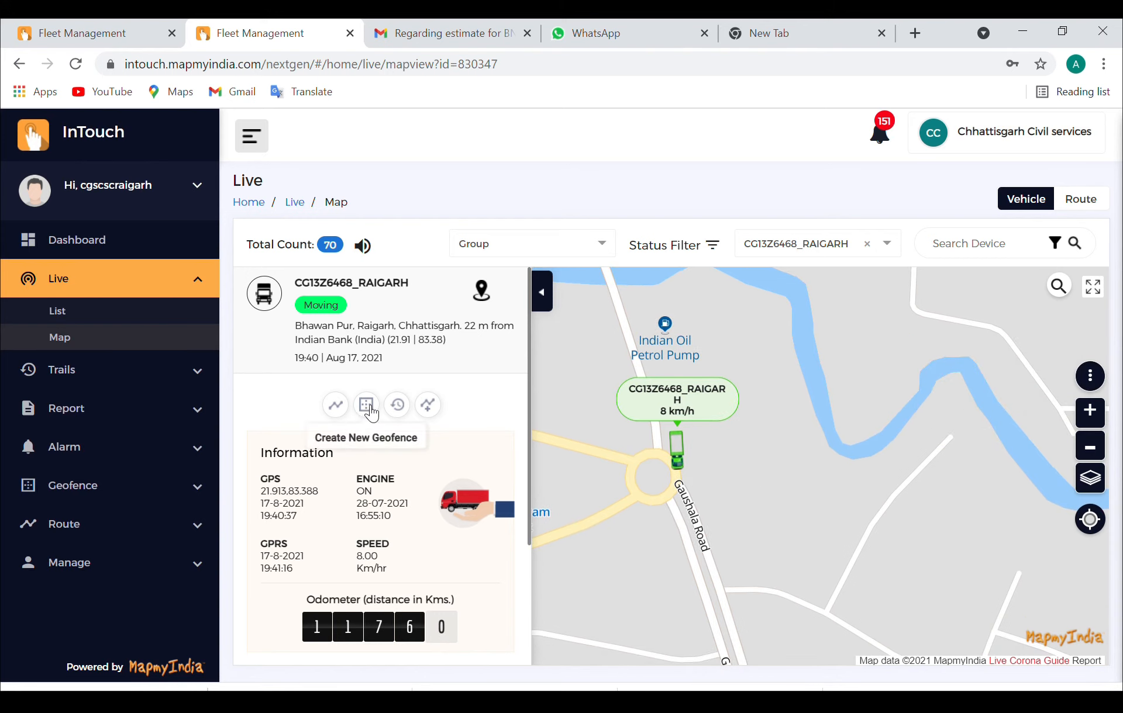
Start a new geofence from the vehicle's current position, check its prefilled latitude and longitude, and close the form without creating it
click(369, 408)
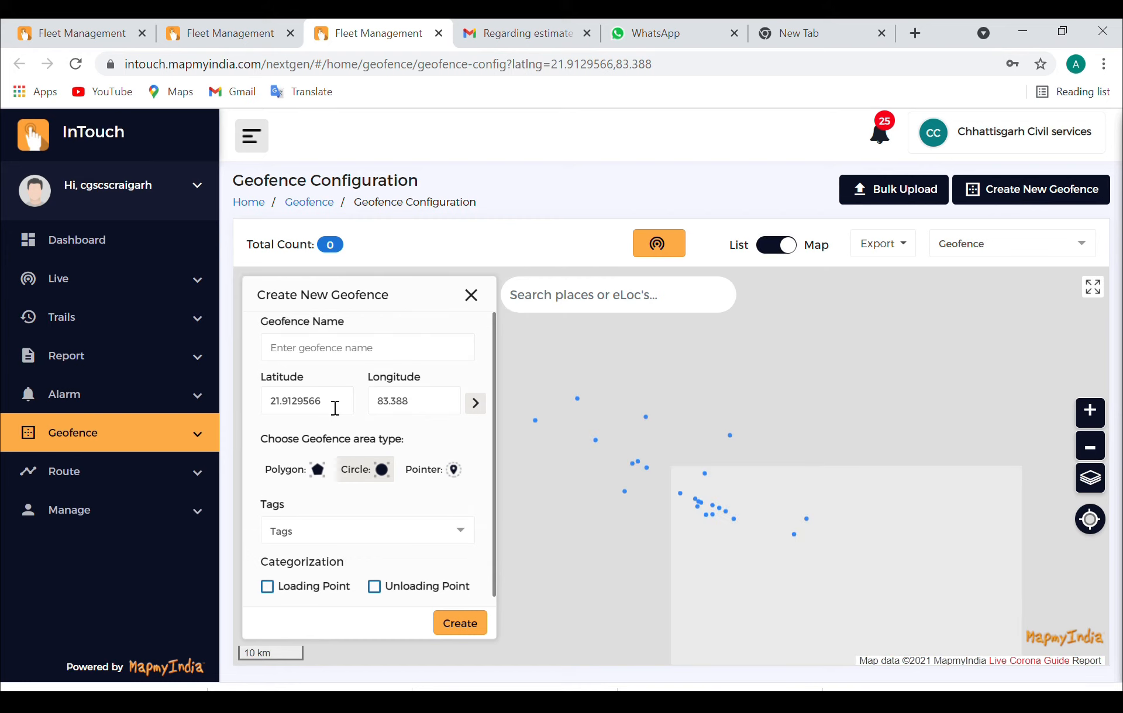
drag(335, 408, 244, 397)
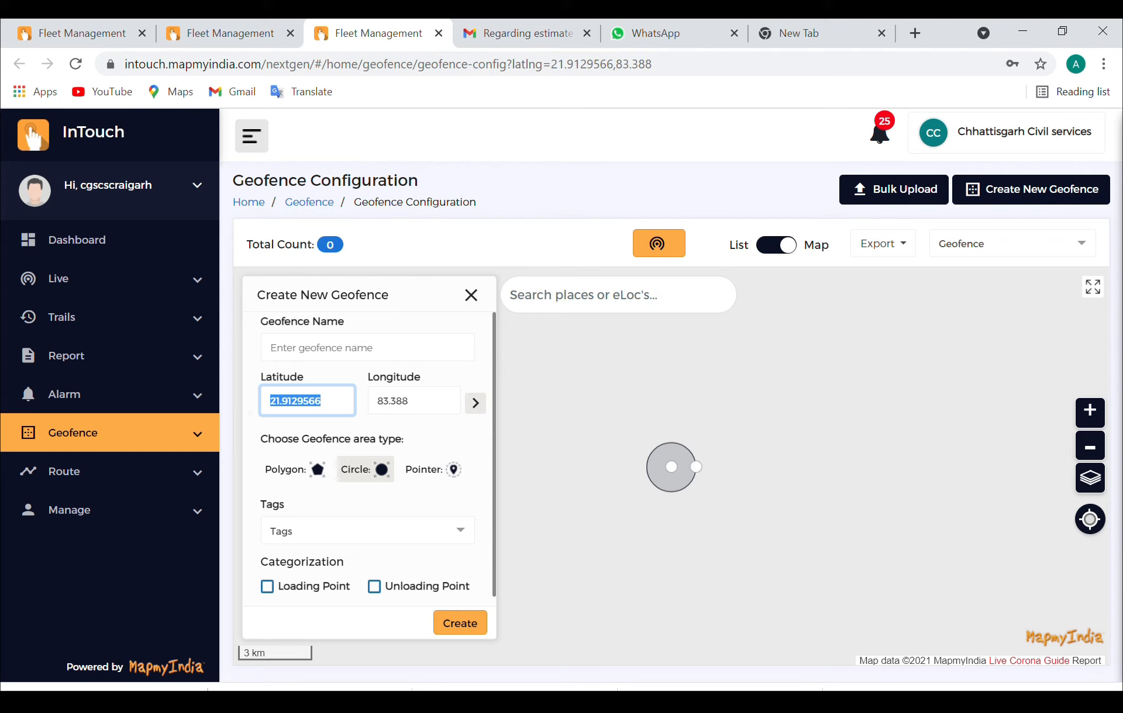
key(alt+Tab)
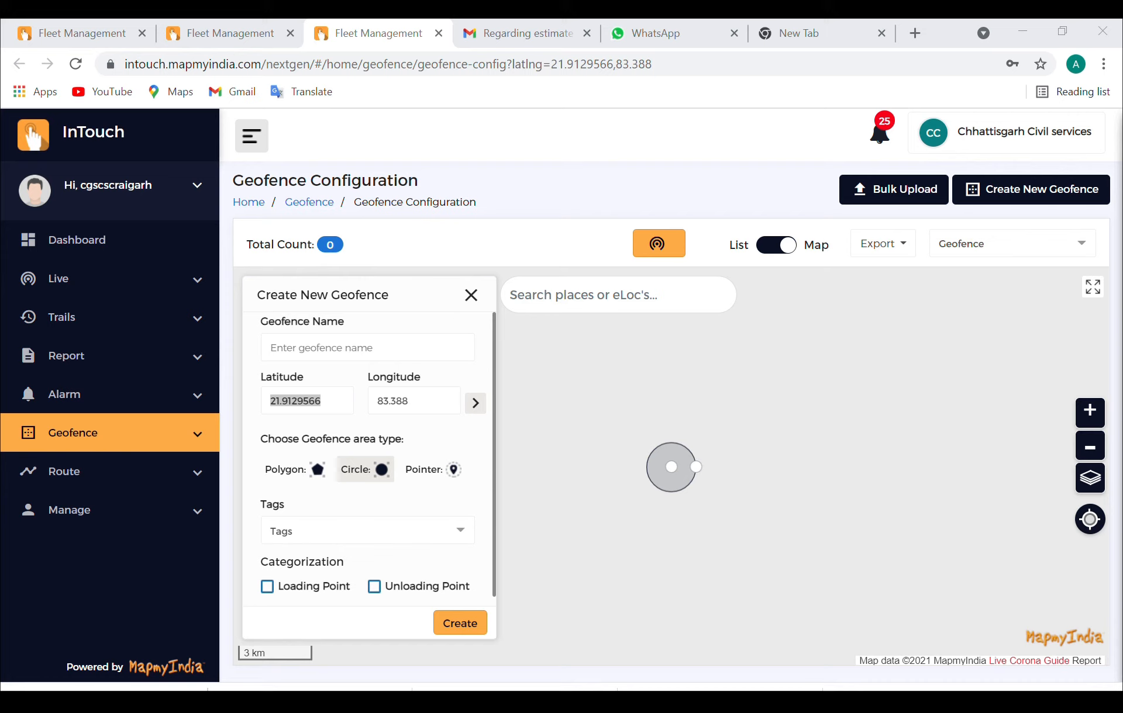
key(alt+Tab)
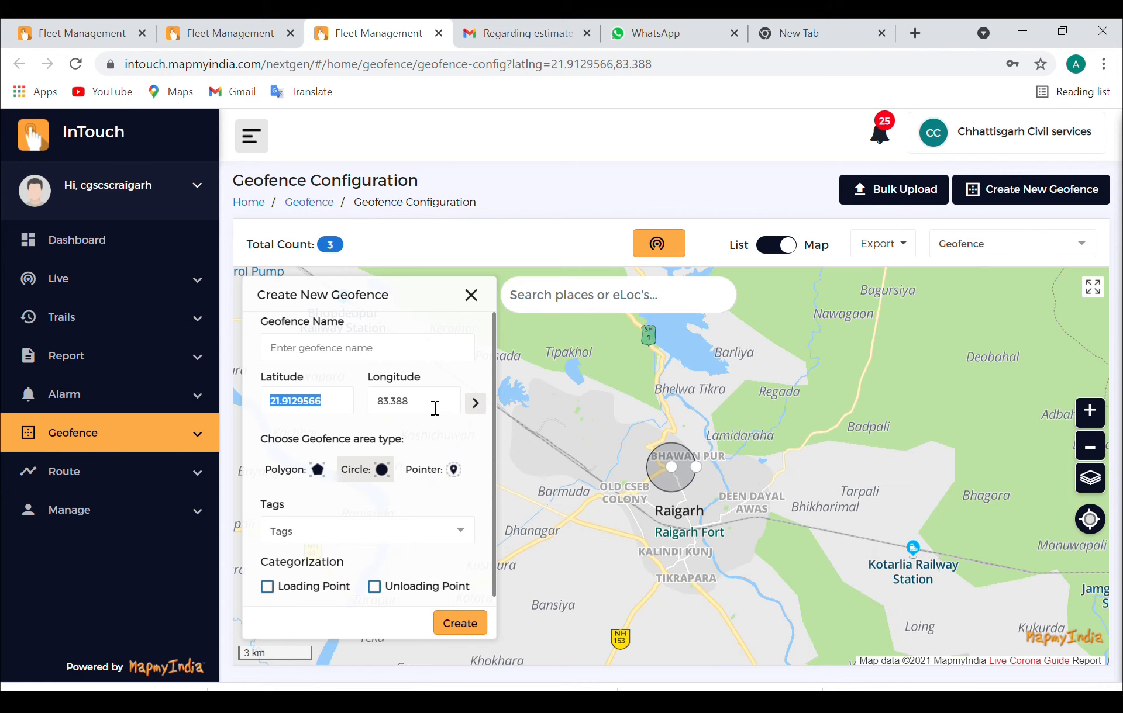
click(435, 408)
double_click(435, 408)
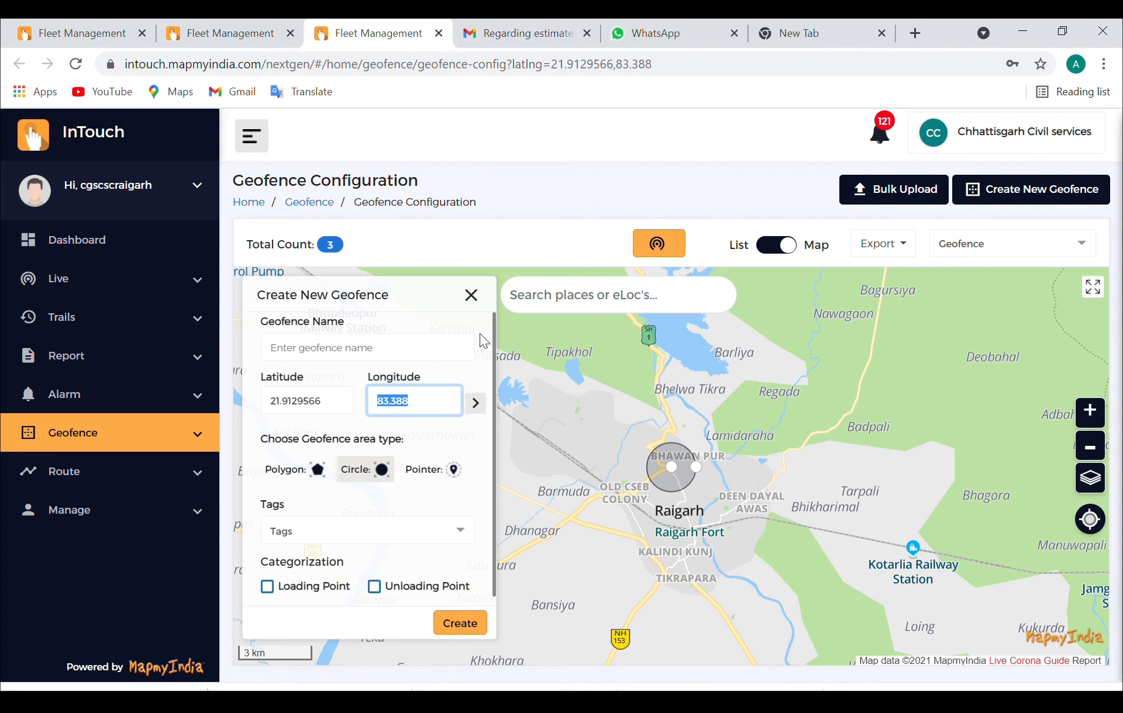
click(471, 295)
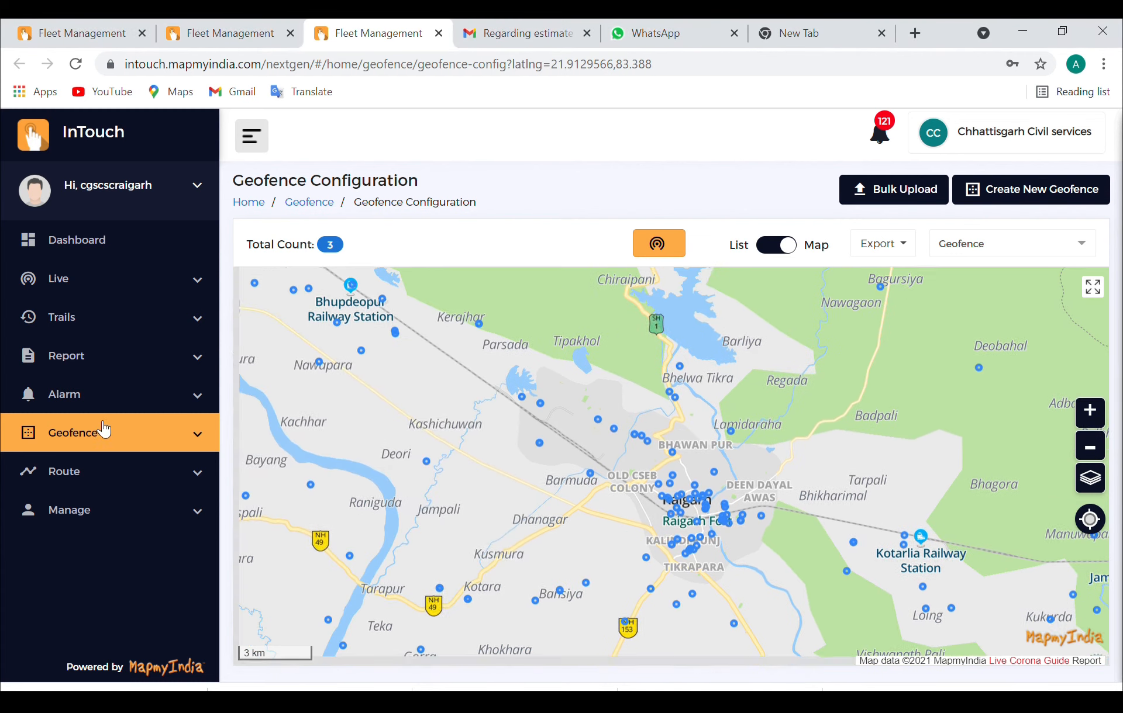
click(156, 445)
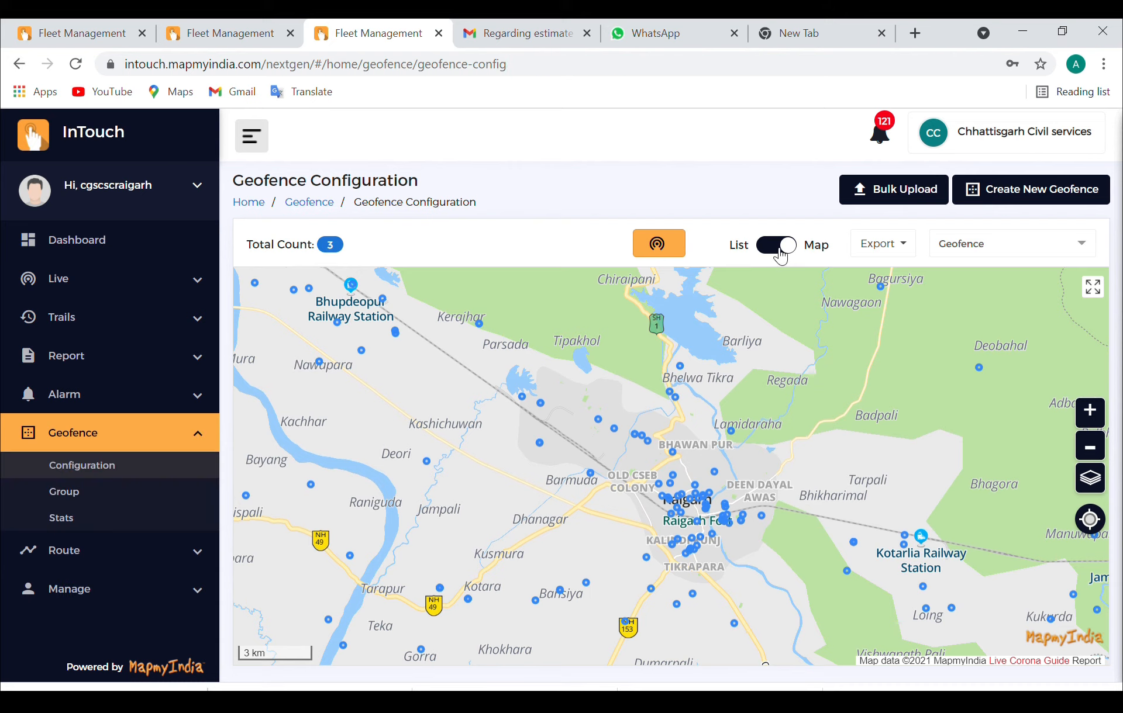
click(781, 256)
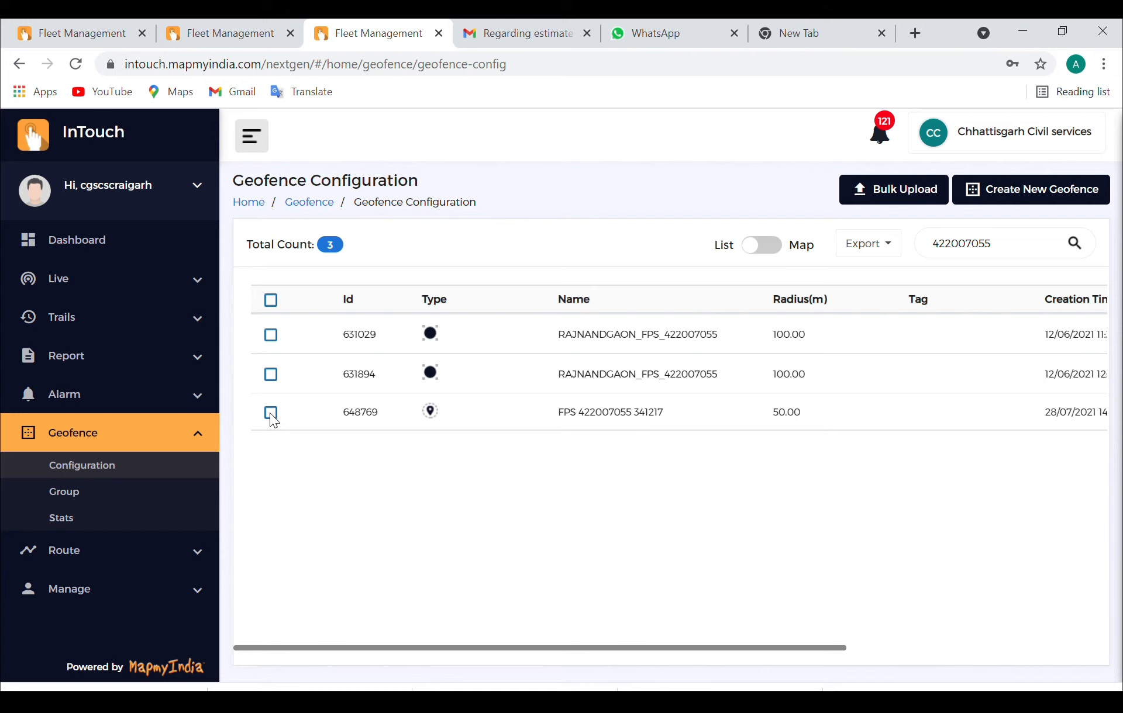
scroll(709, 439, right, 6)
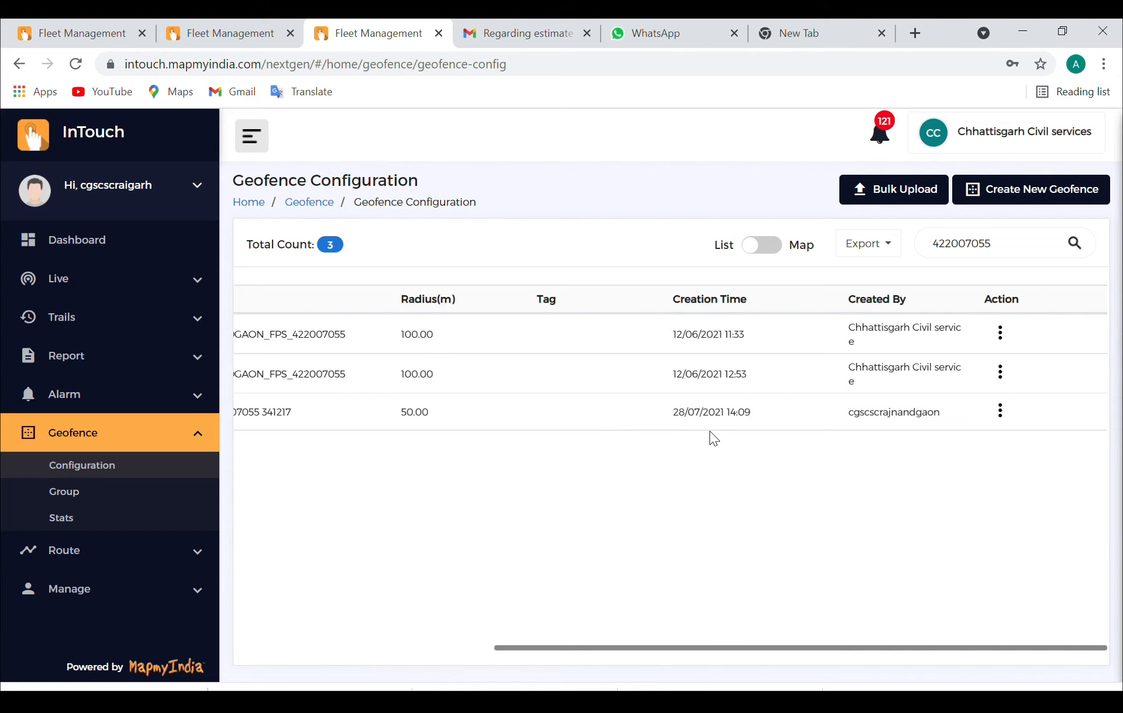
click(1005, 416)
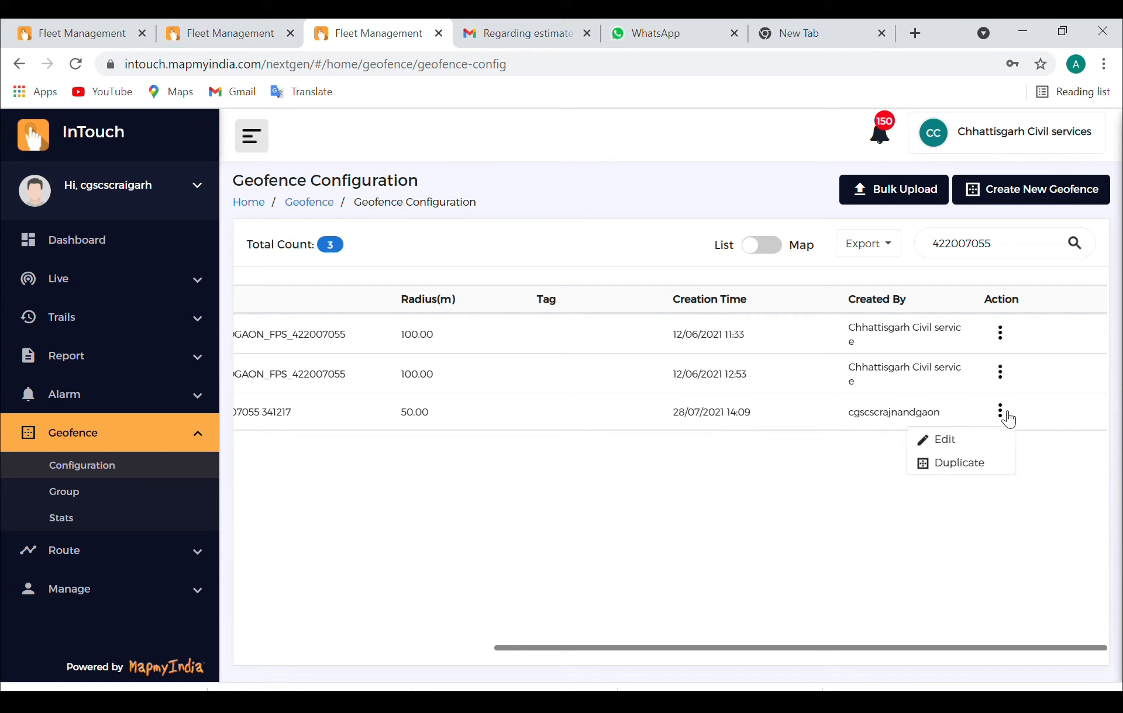
click(941, 442)
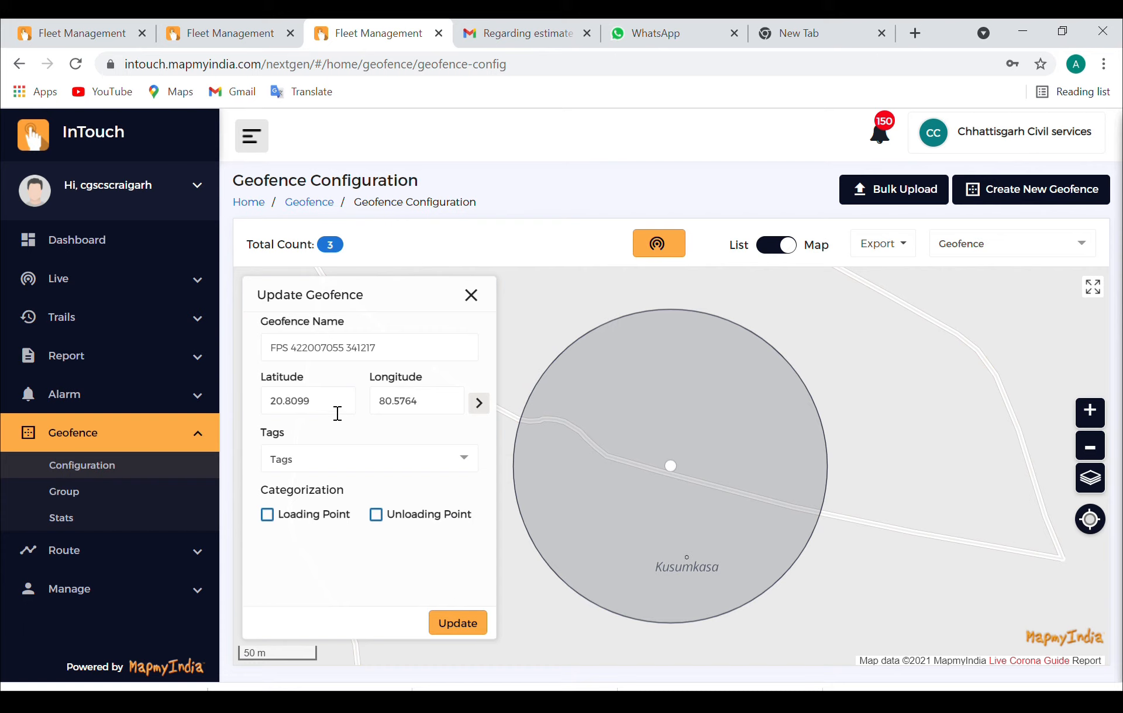
drag(337, 413, 285, 408)
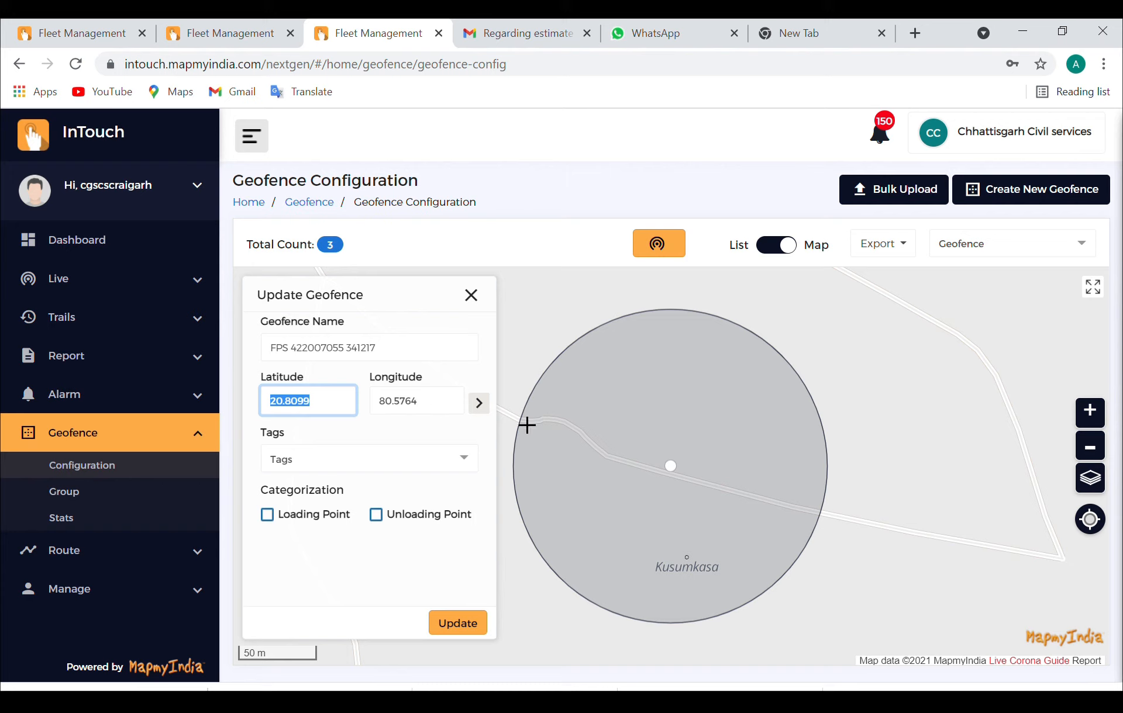
click(471, 296)
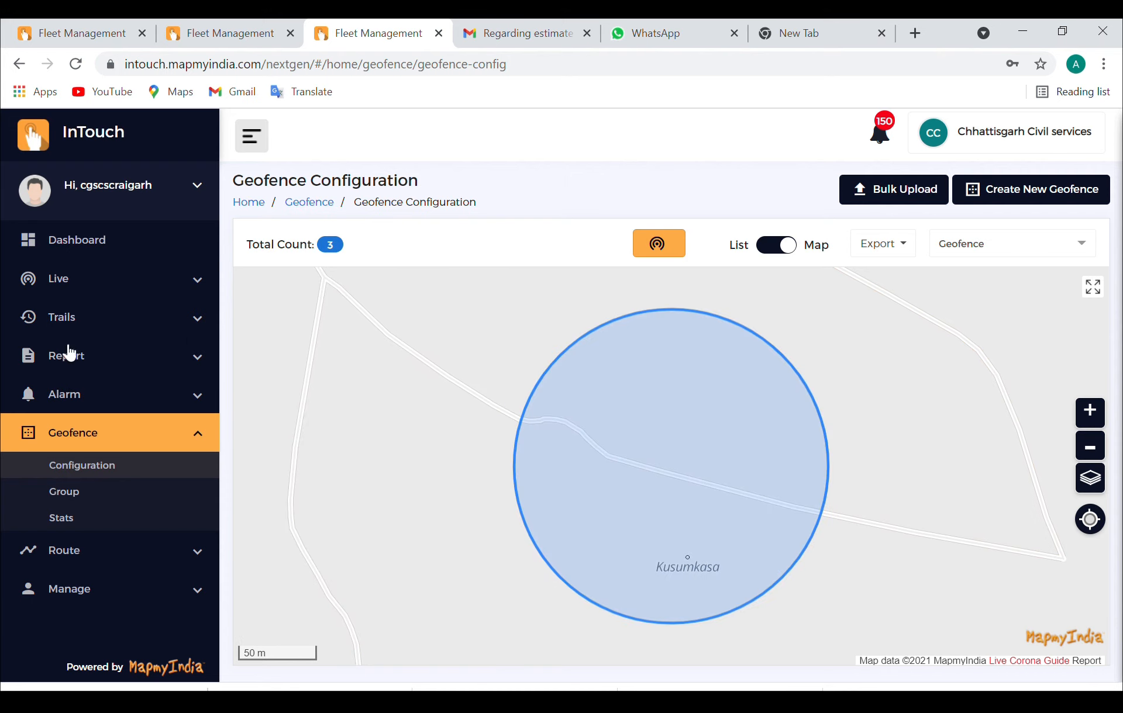
View the live vehicle list and open the Geofence Stats page
click(82, 288)
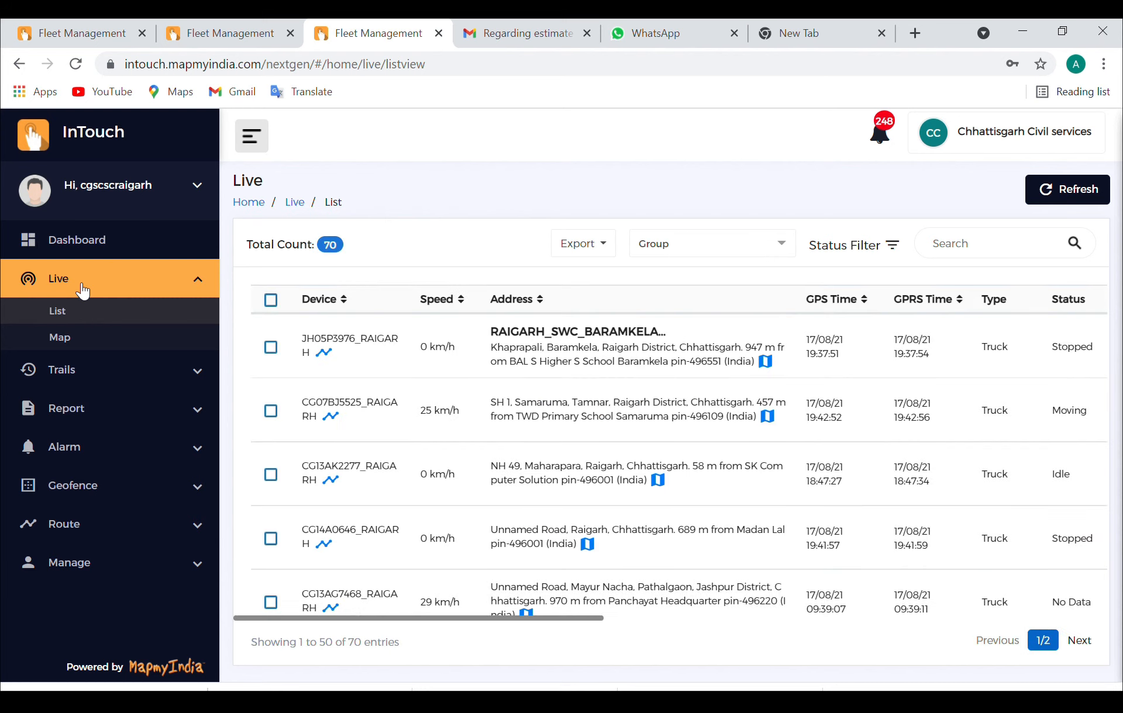
click(107, 492)
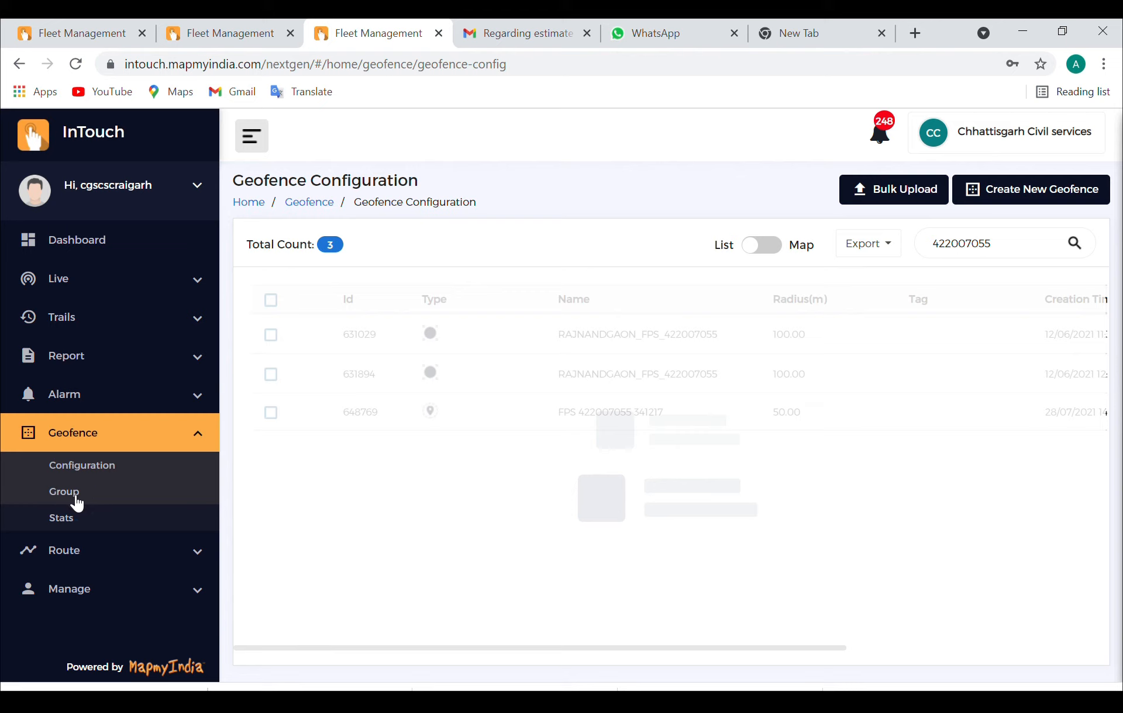
click(76, 528)
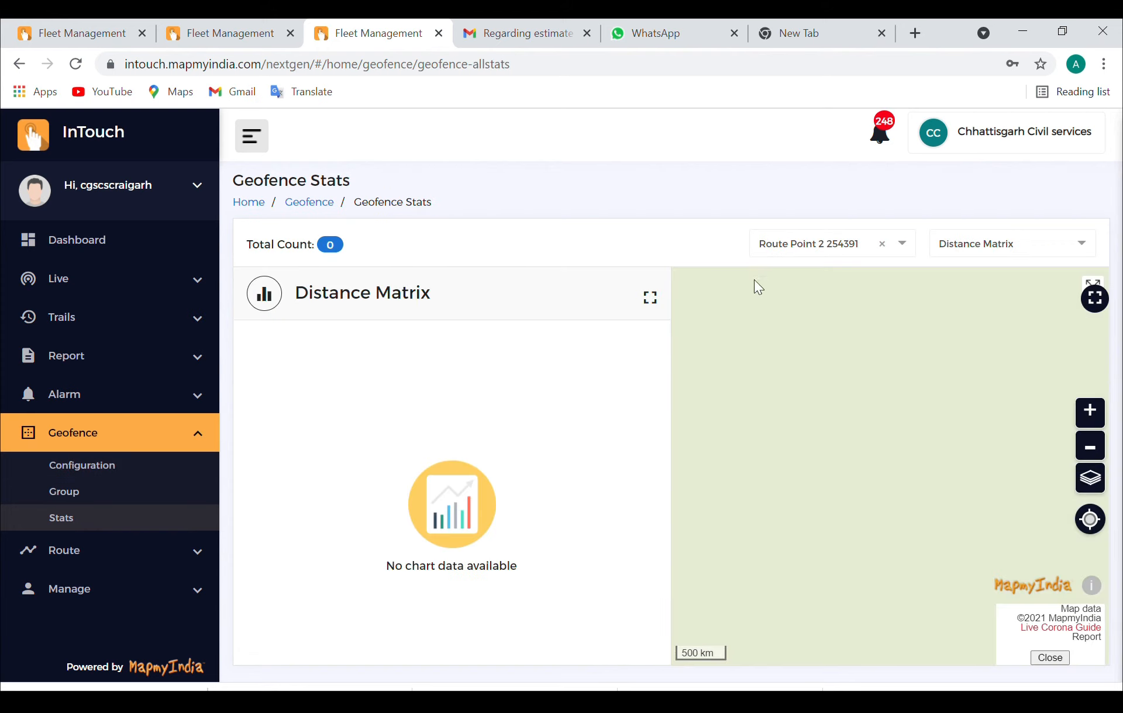
Clear the preselected geofence and show the Distance Matrix for BASTAR_SWC_GEEDAM
click(883, 248)
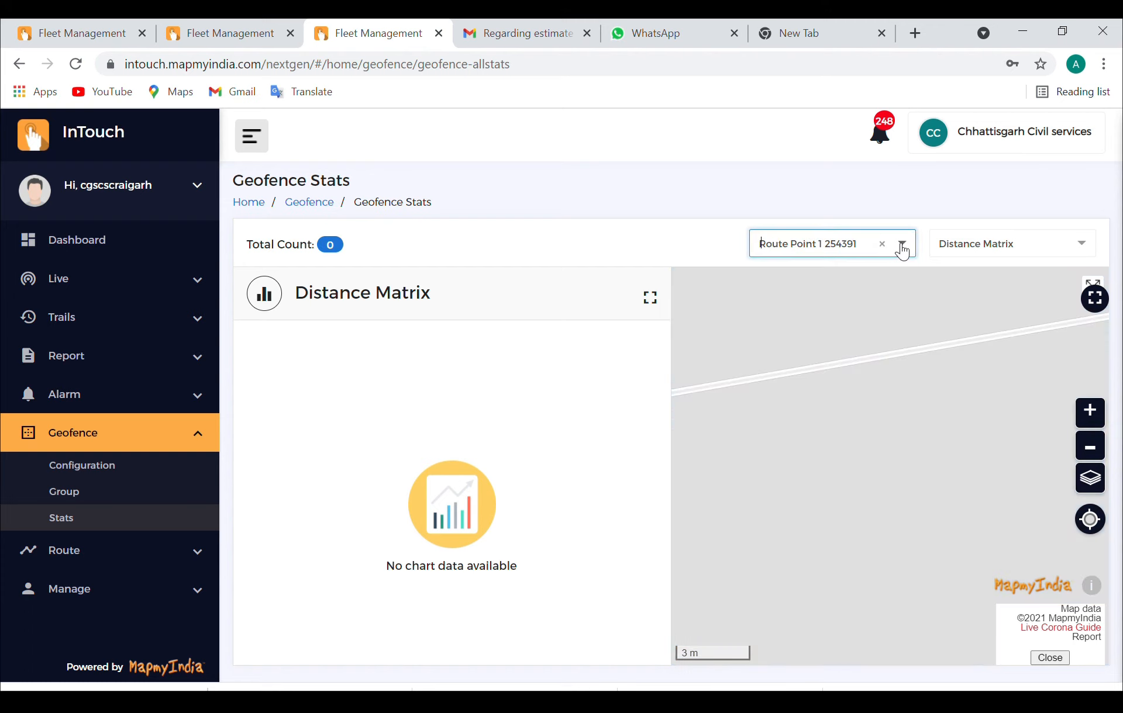
click(882, 246)
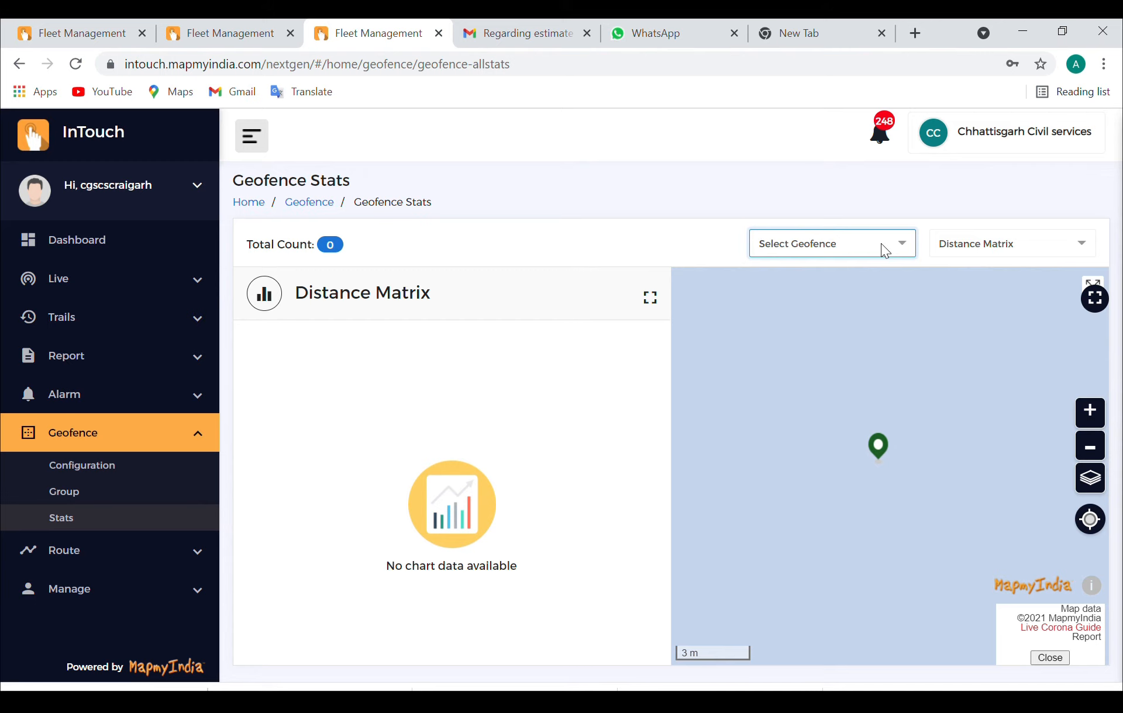
click(903, 248)
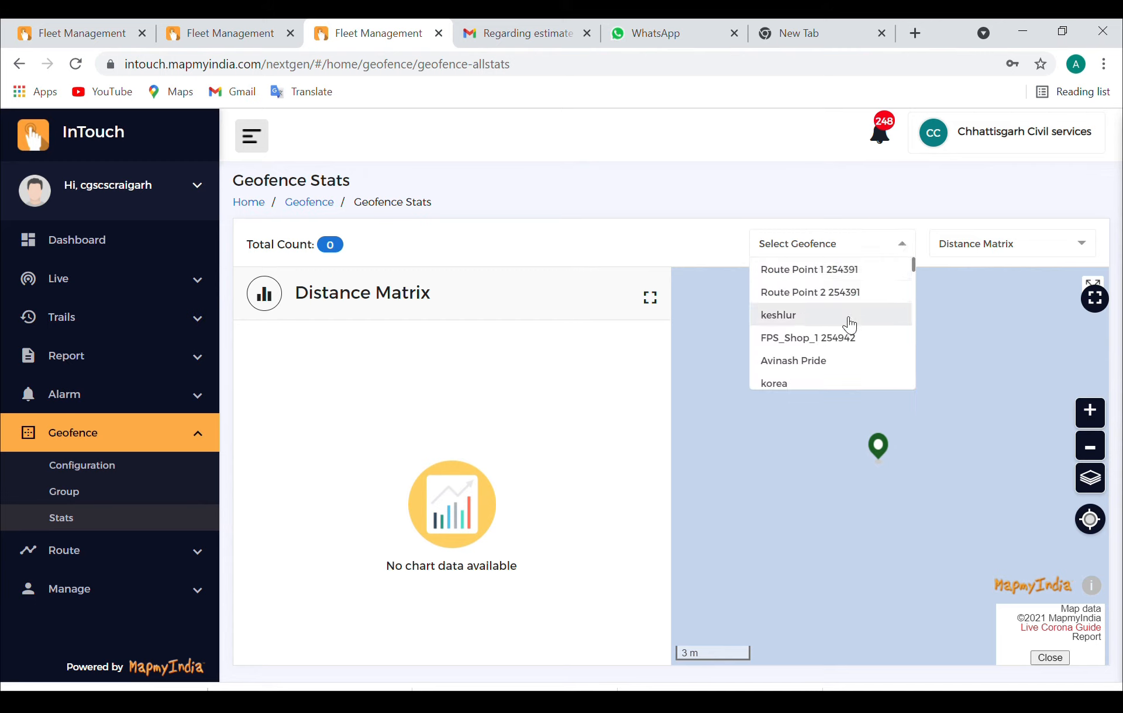
scroll(847, 321, down, 4)
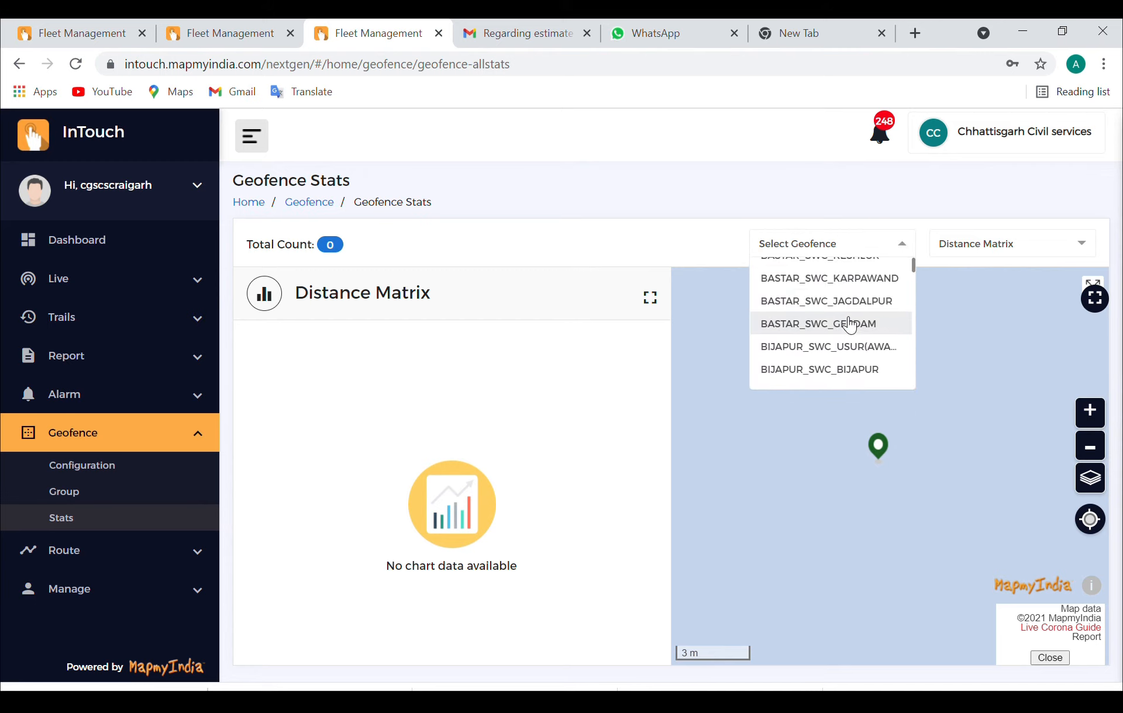
click(837, 325)
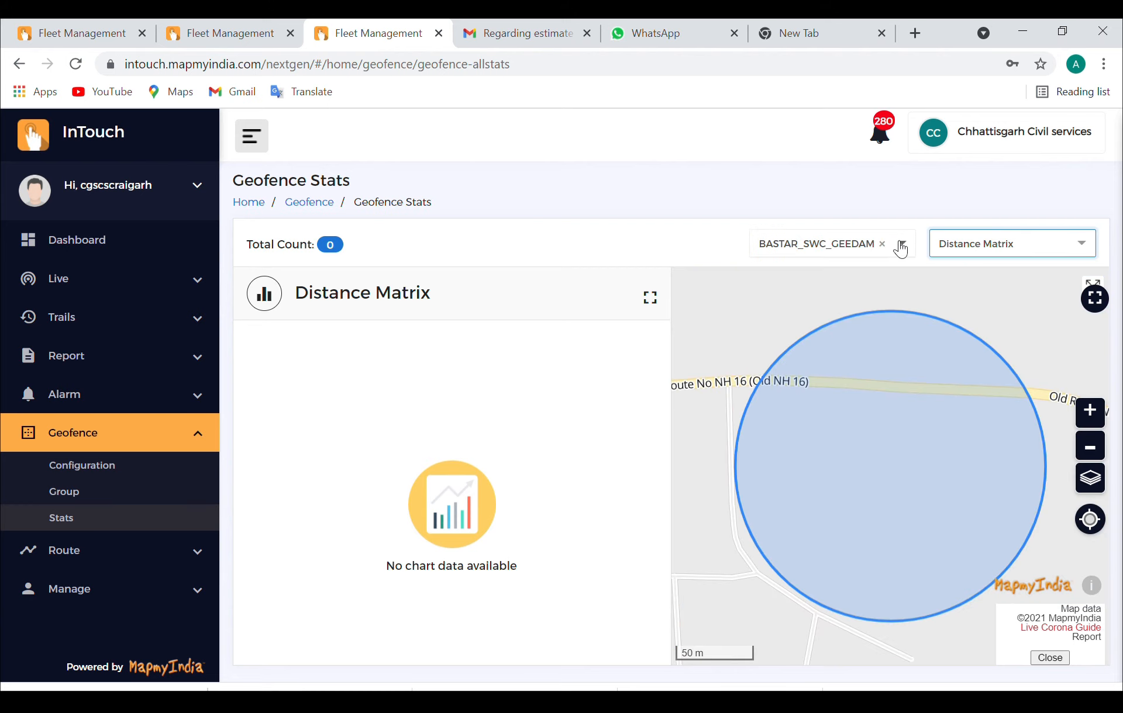
Replace the selected geofence with JANJGIR_CHAMPA_SWC_C... to load its Distance Matrix
click(883, 244)
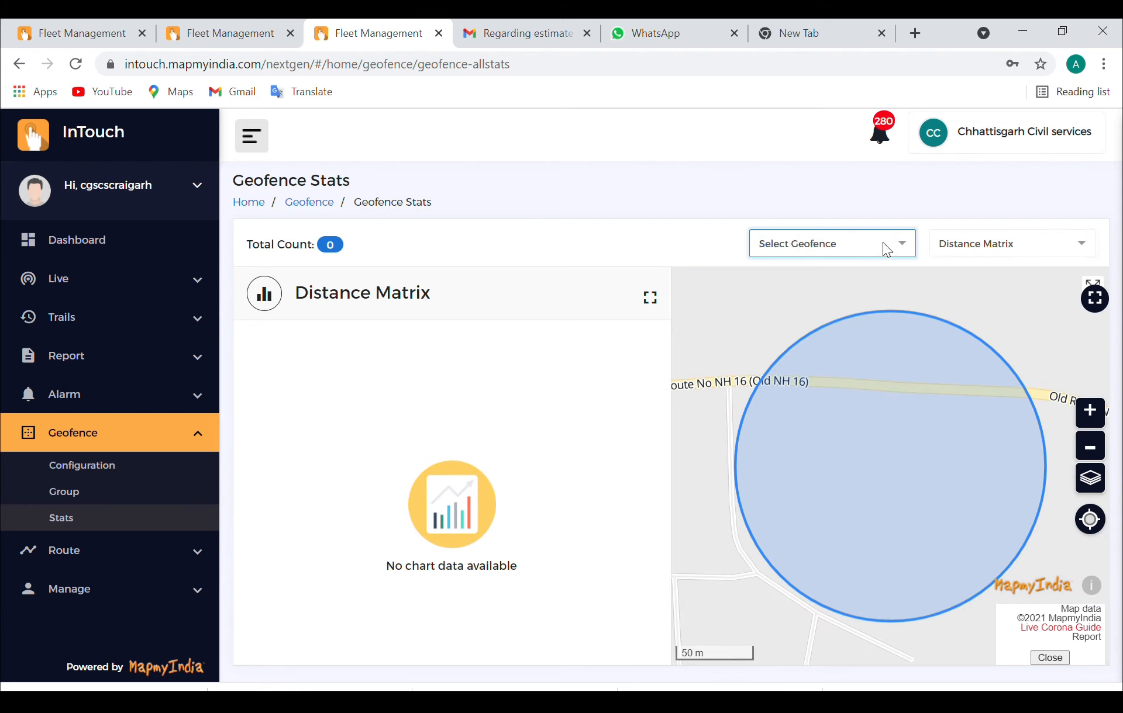
click(885, 245)
scroll(825, 338, down, 10)
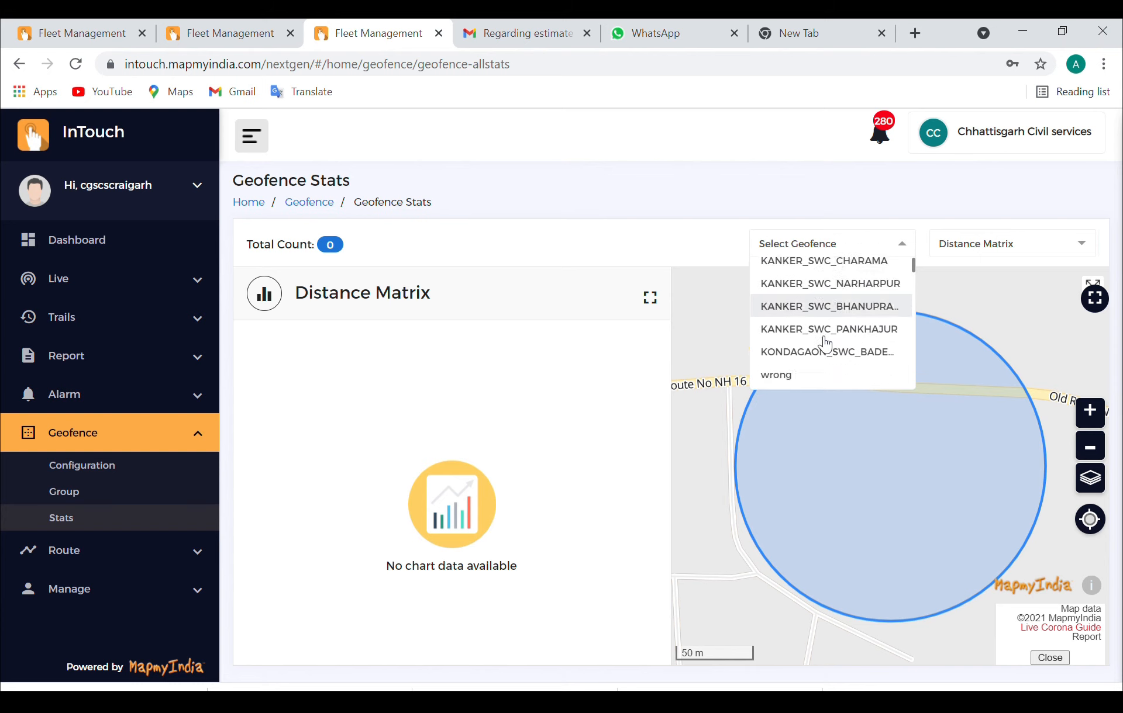
scroll(837, 328, down, 4)
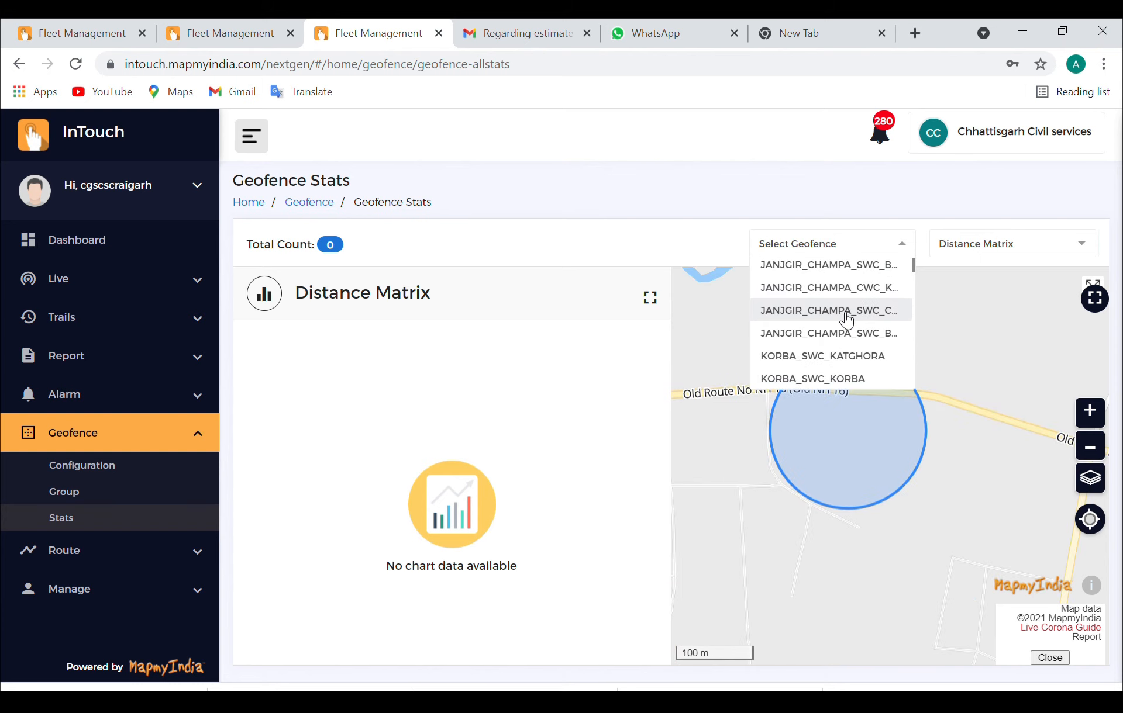
click(846, 321)
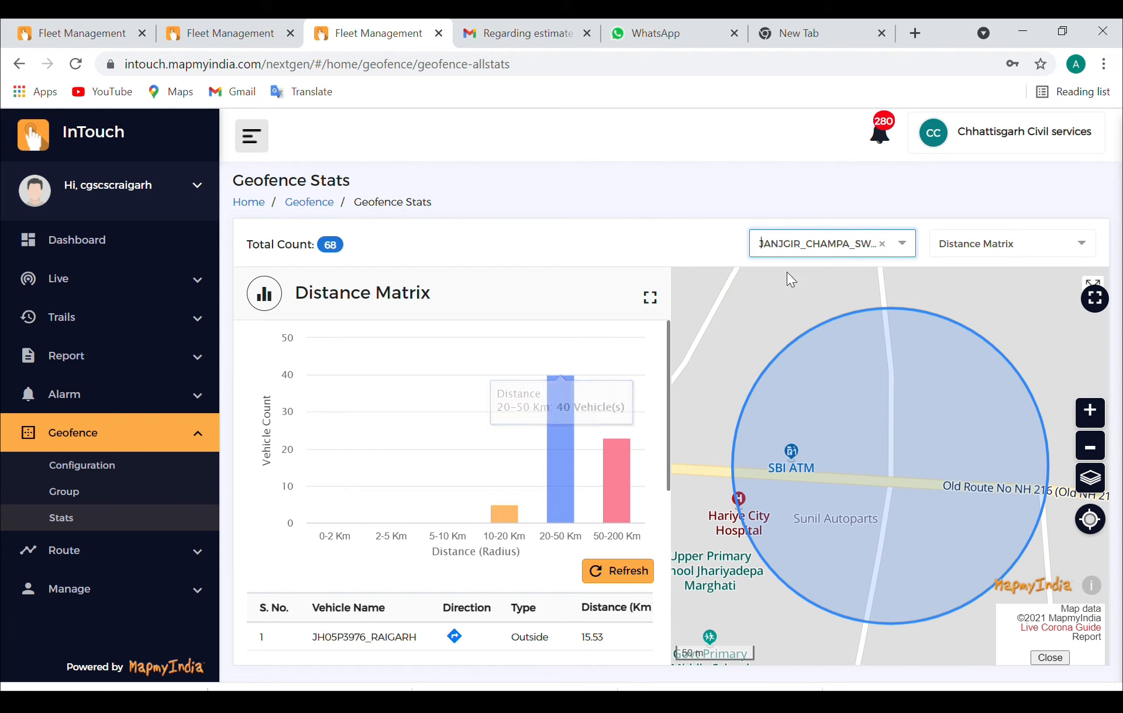
Examine the Distance Matrix table for each vehicle's distance from the geofence, checking the second page and returning to the first
scroll(499, 501, down, 3)
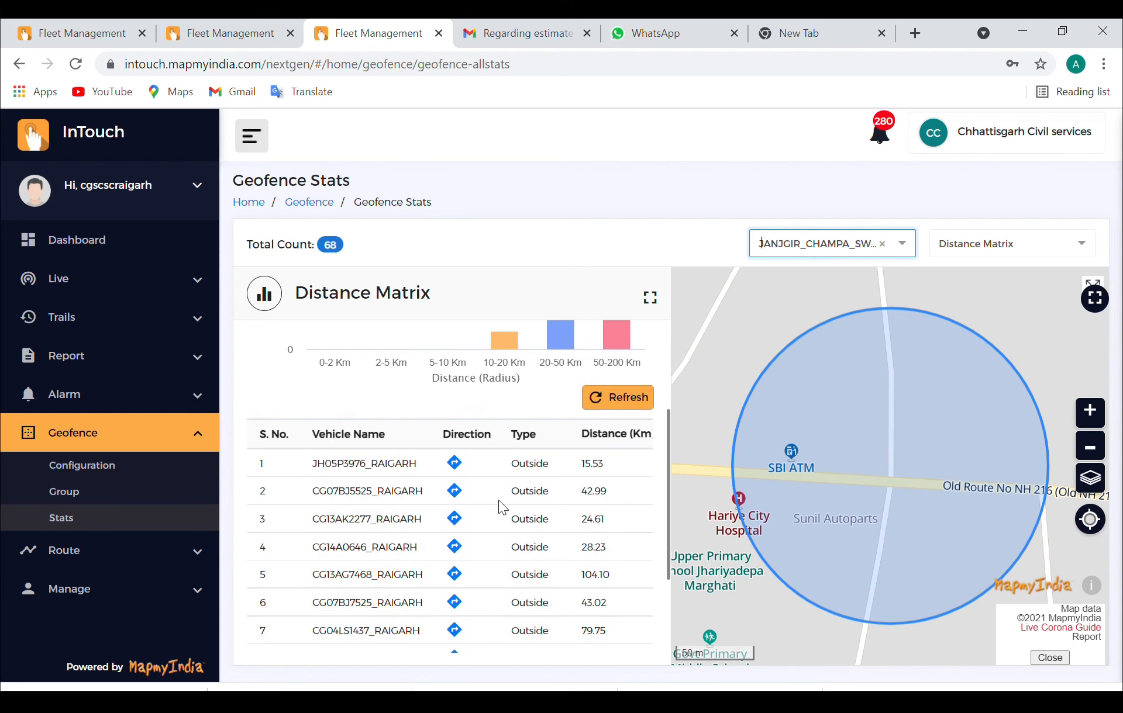
scroll(499, 501, down, 2)
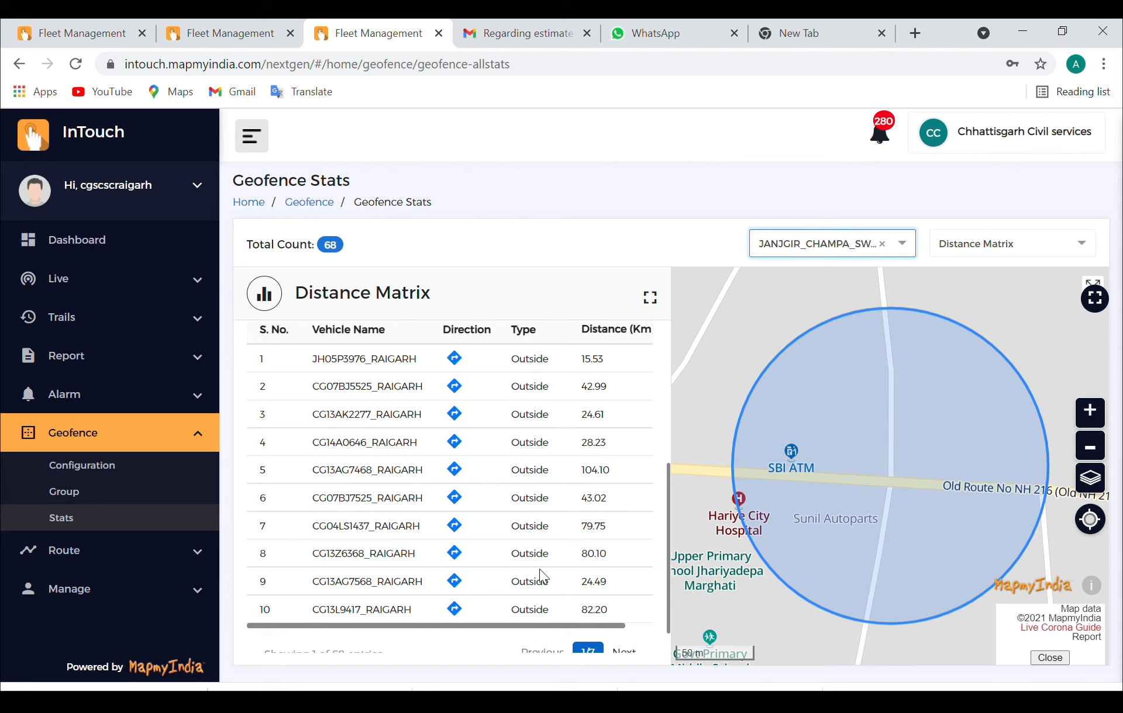
scroll(530, 541, down, 1)
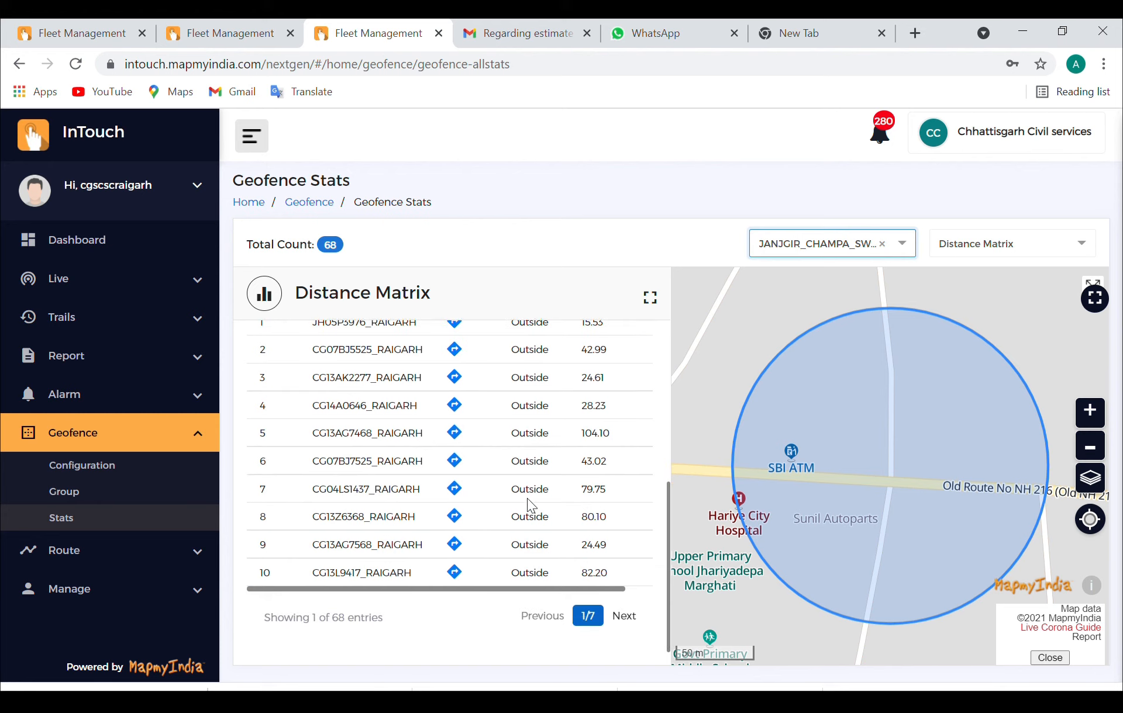
scroll(527, 498, up, 2)
scroll(532, 503, down, 2)
click(625, 627)
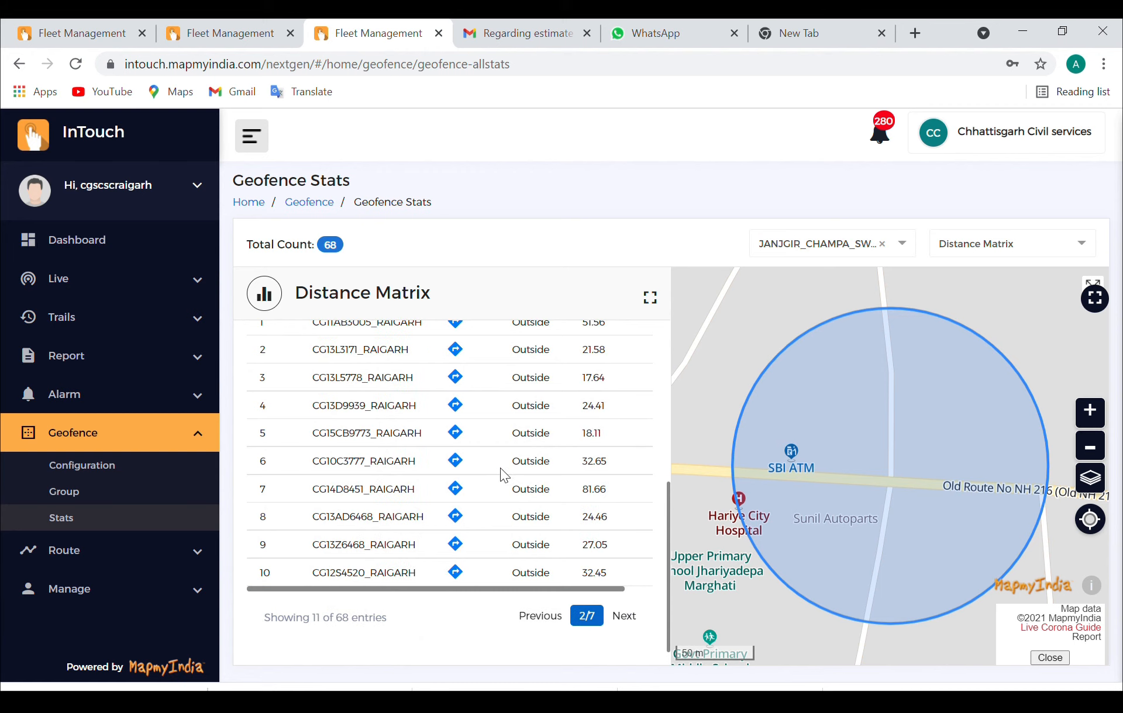
scroll(500, 468, up, 5)
scroll(500, 468, down, 5)
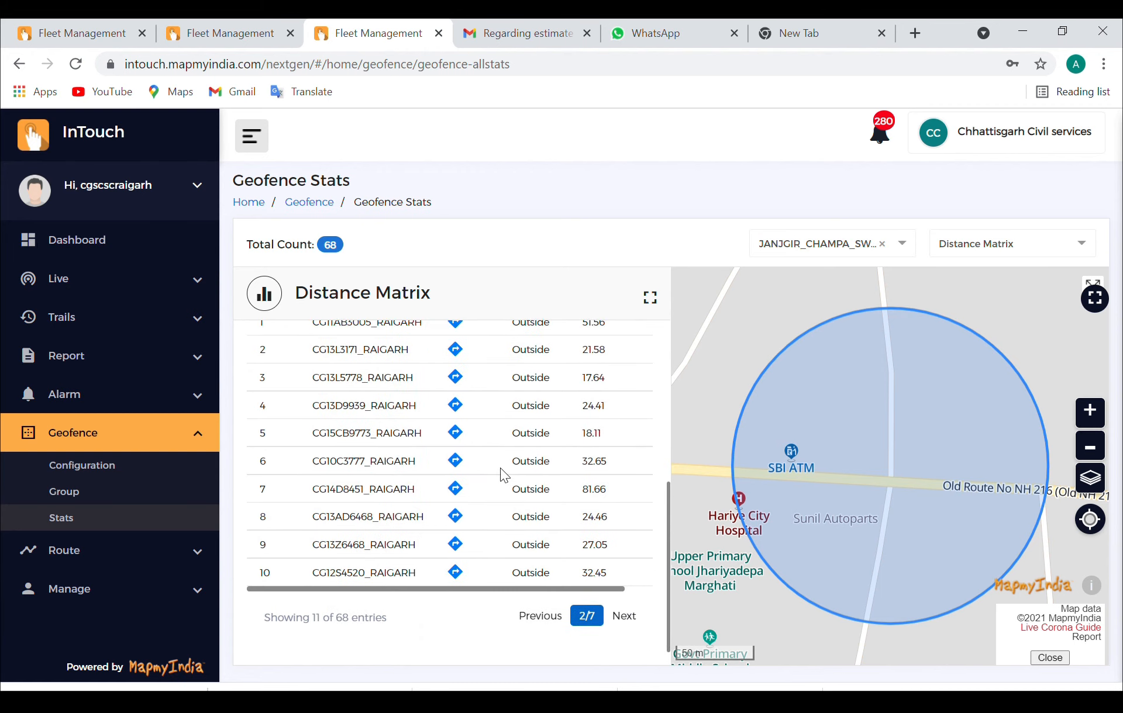
click(544, 619)
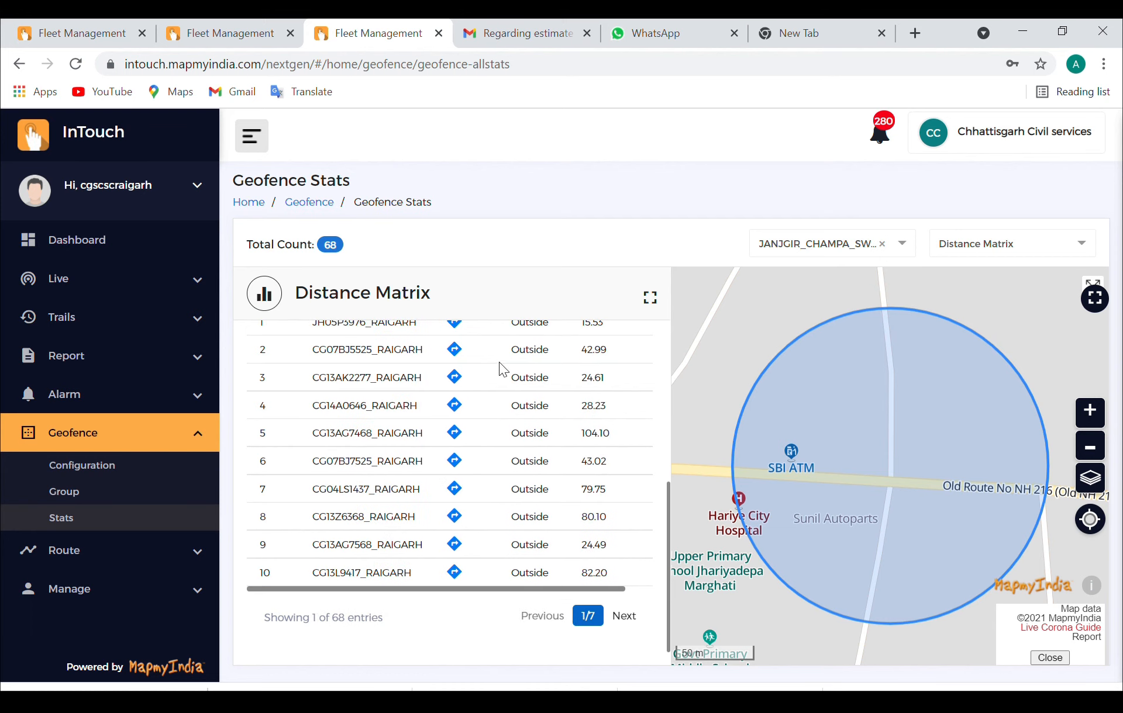
scroll(499, 363, up, 1)
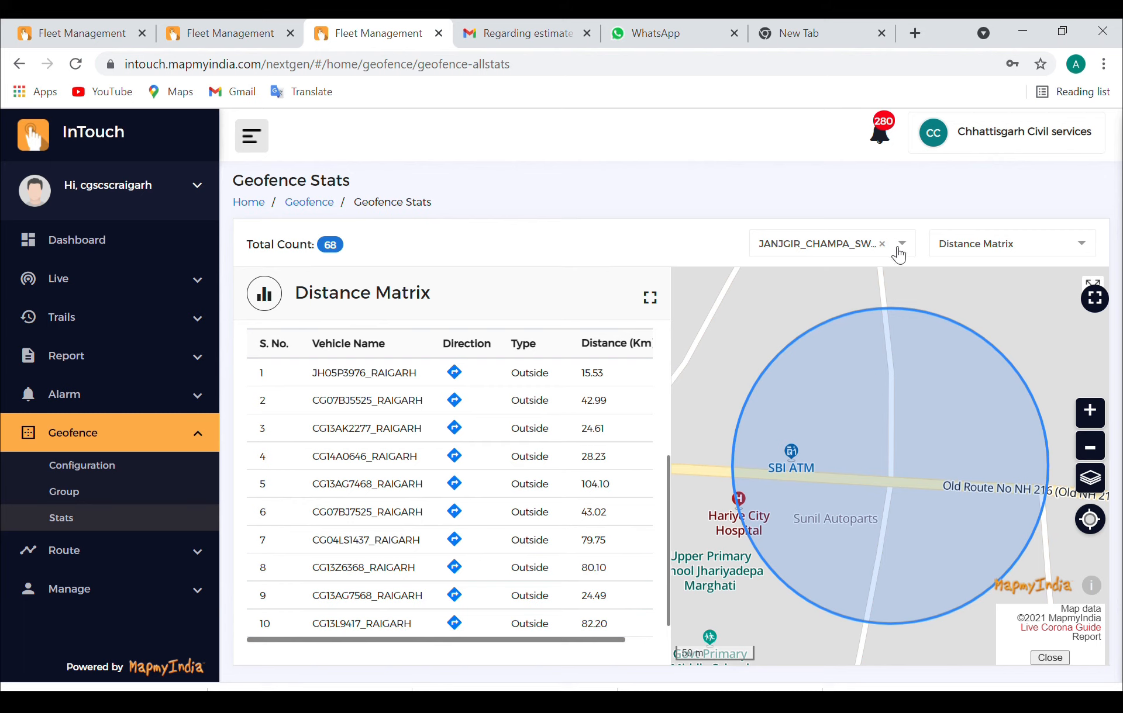
Switch the Geofence Stats view to the Geofence Matrix and then to the Vehicle Matrix
click(1012, 243)
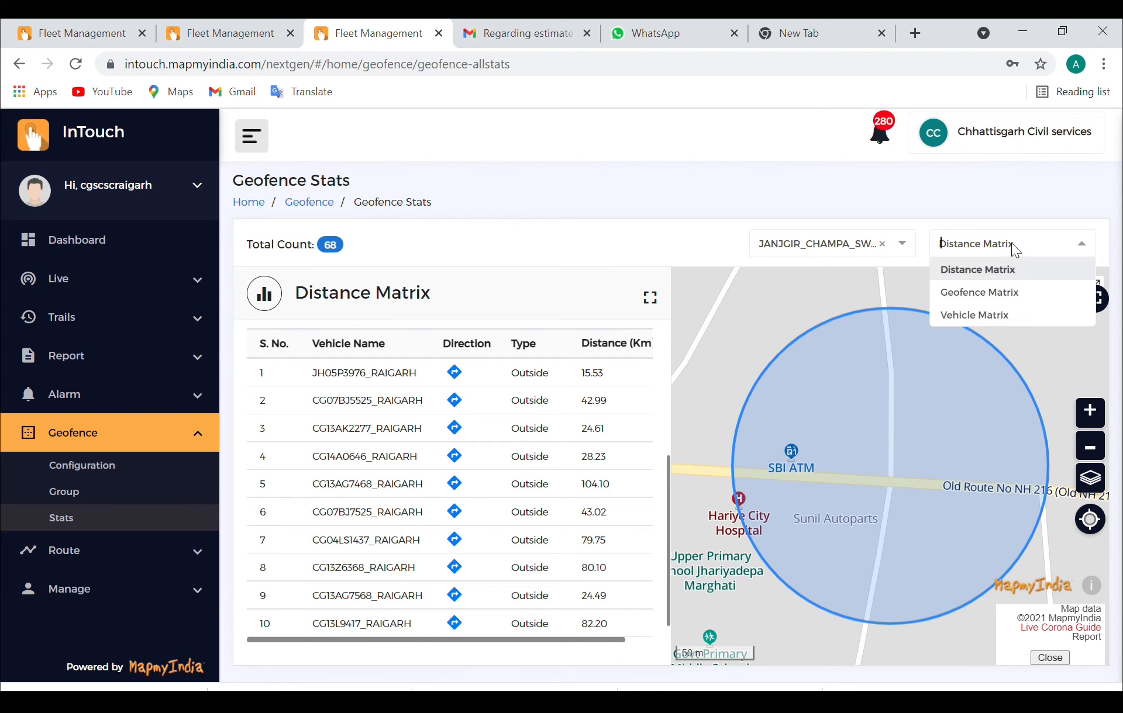
click(1014, 292)
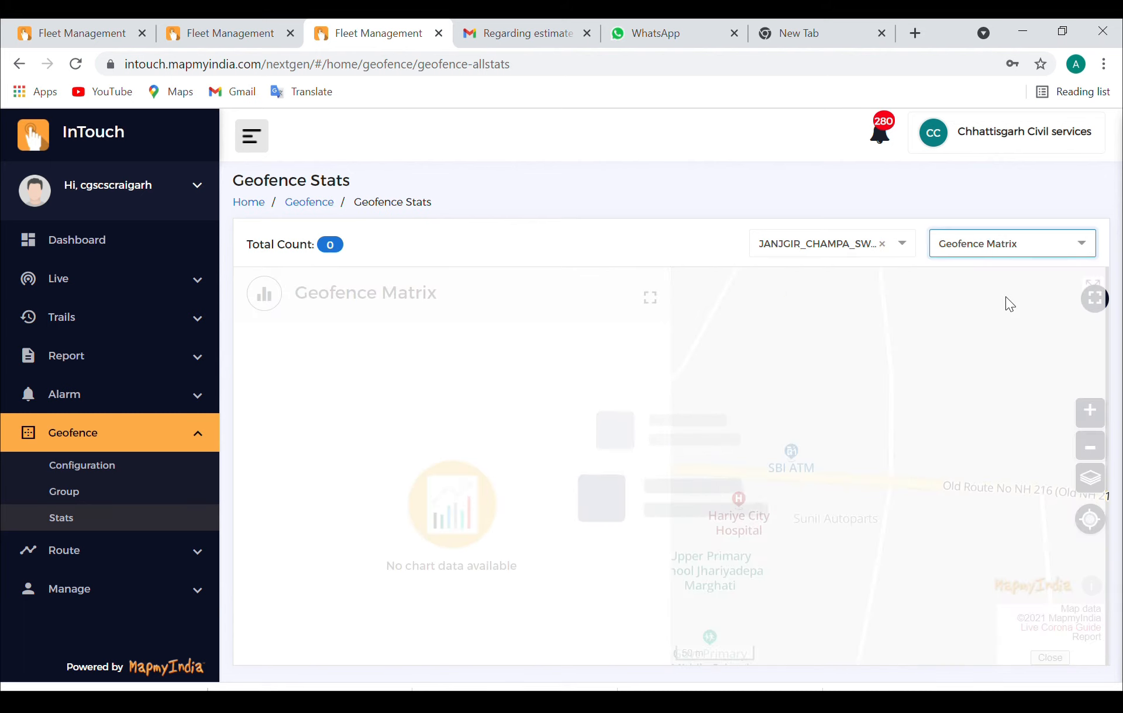
click(1012, 243)
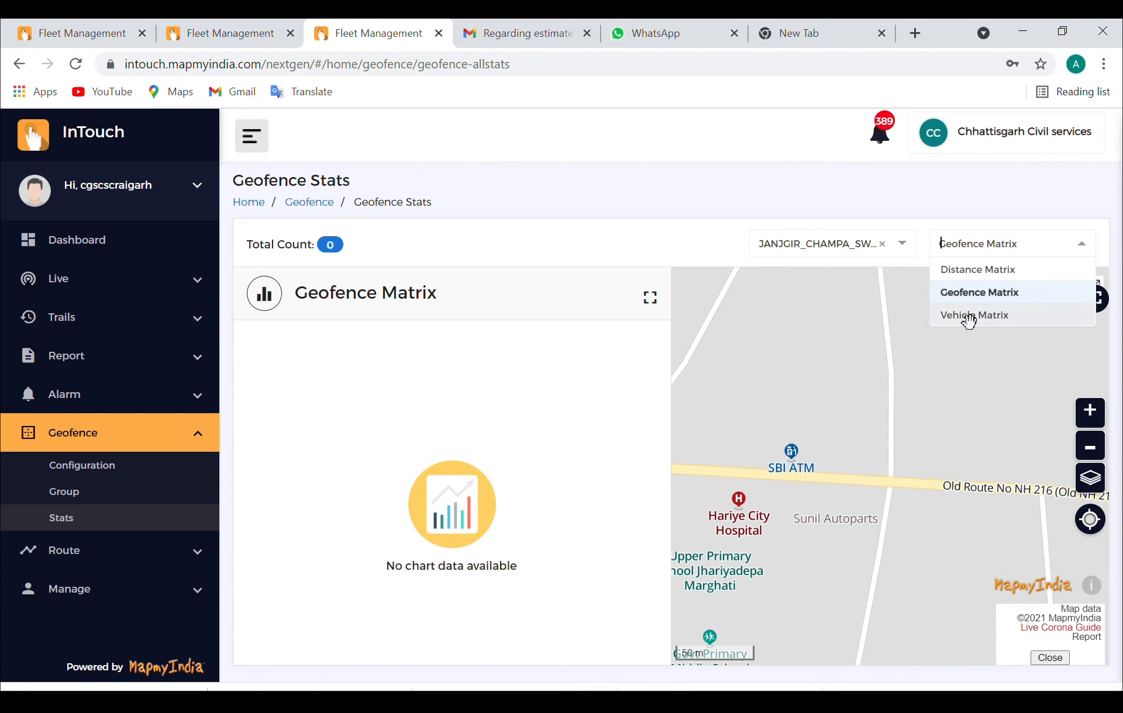
click(966, 315)
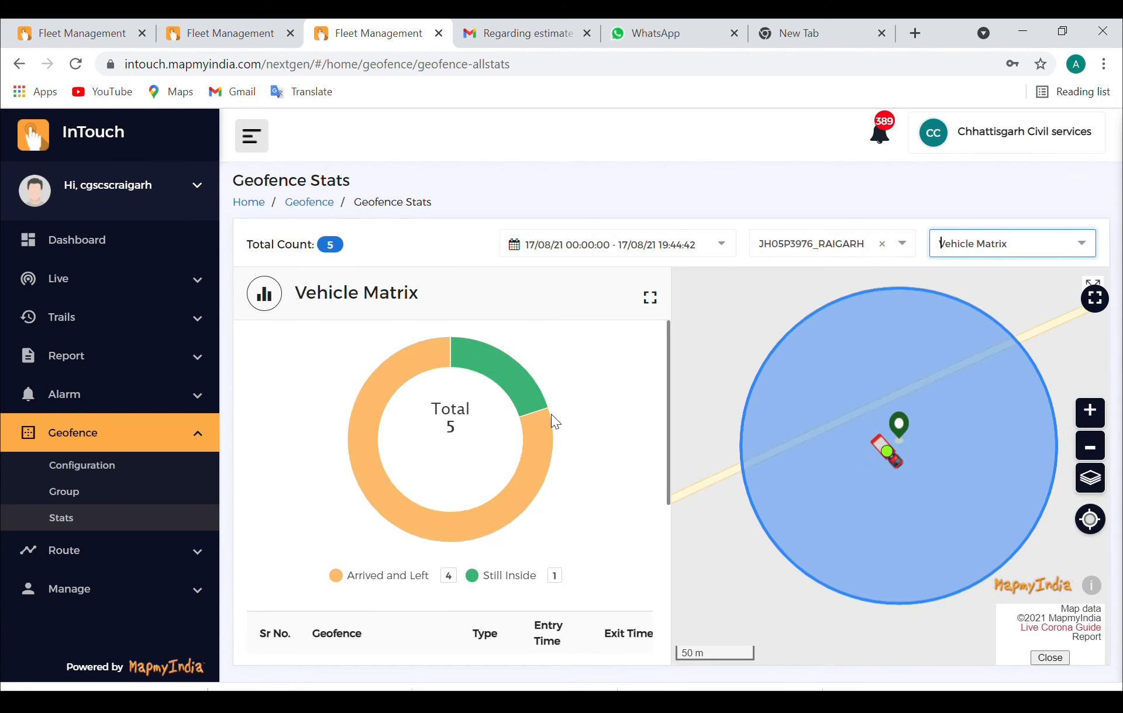
Examine the Vehicle Matrix chart and its table of geofences, visit types, entry times and exit times
scroll(551, 414, down, 2)
scroll(551, 414, up, 1)
scroll(550, 414, down, 4)
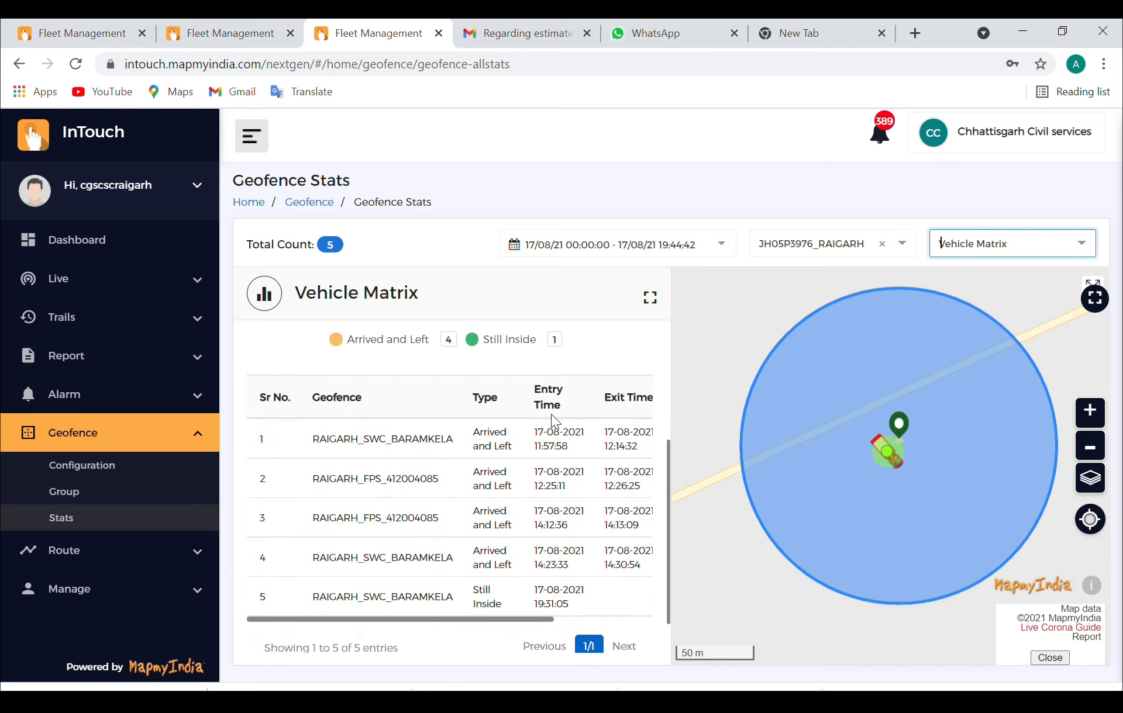
scroll(560, 422, up, 4)
scroll(560, 422, down, 4)
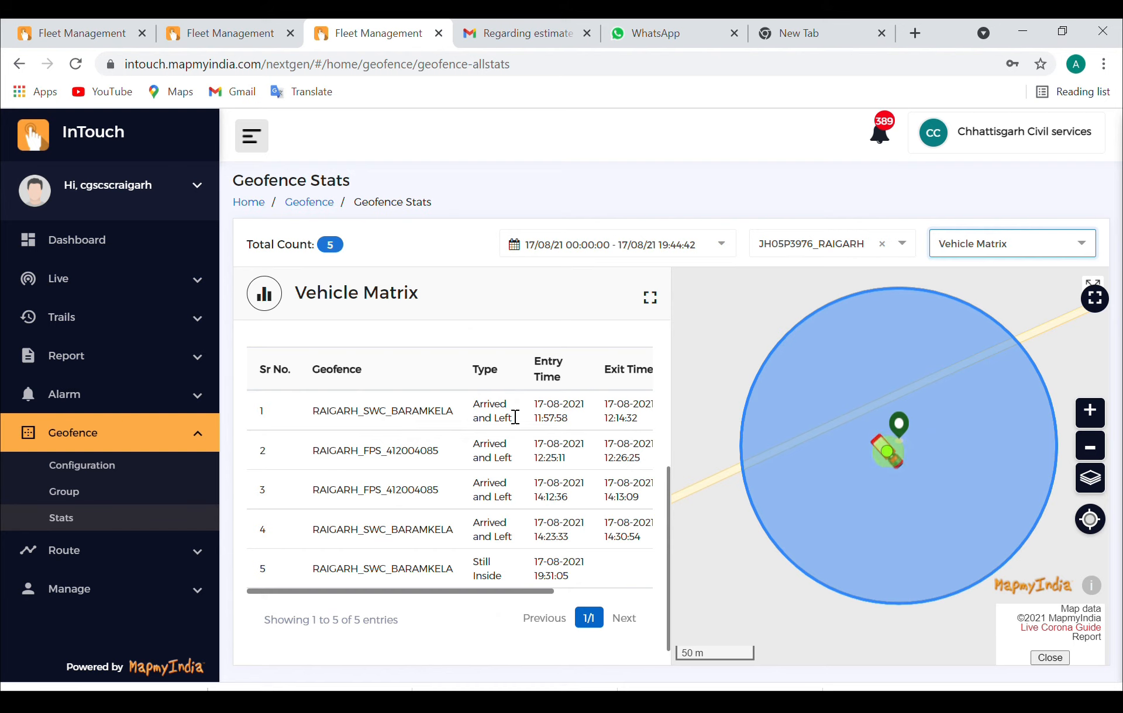
scroll(508, 409, up, 2)
scroll(505, 405, down, 2)
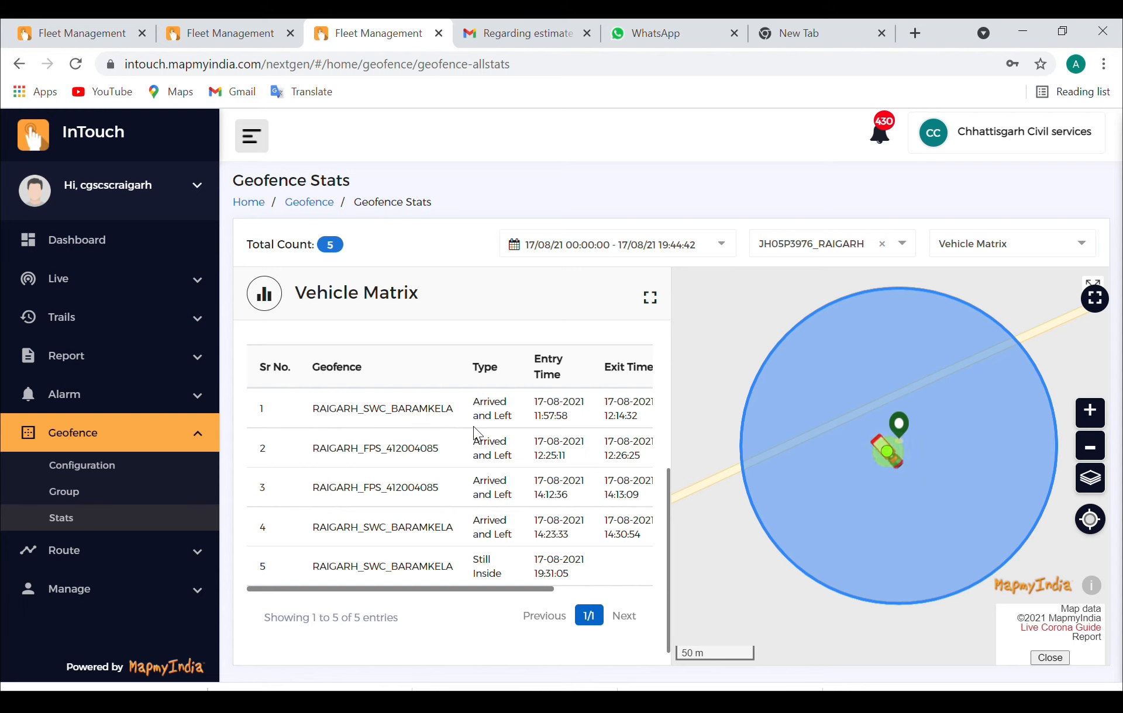
scroll(477, 432, up, 3)
scroll(473, 433, up, 2)
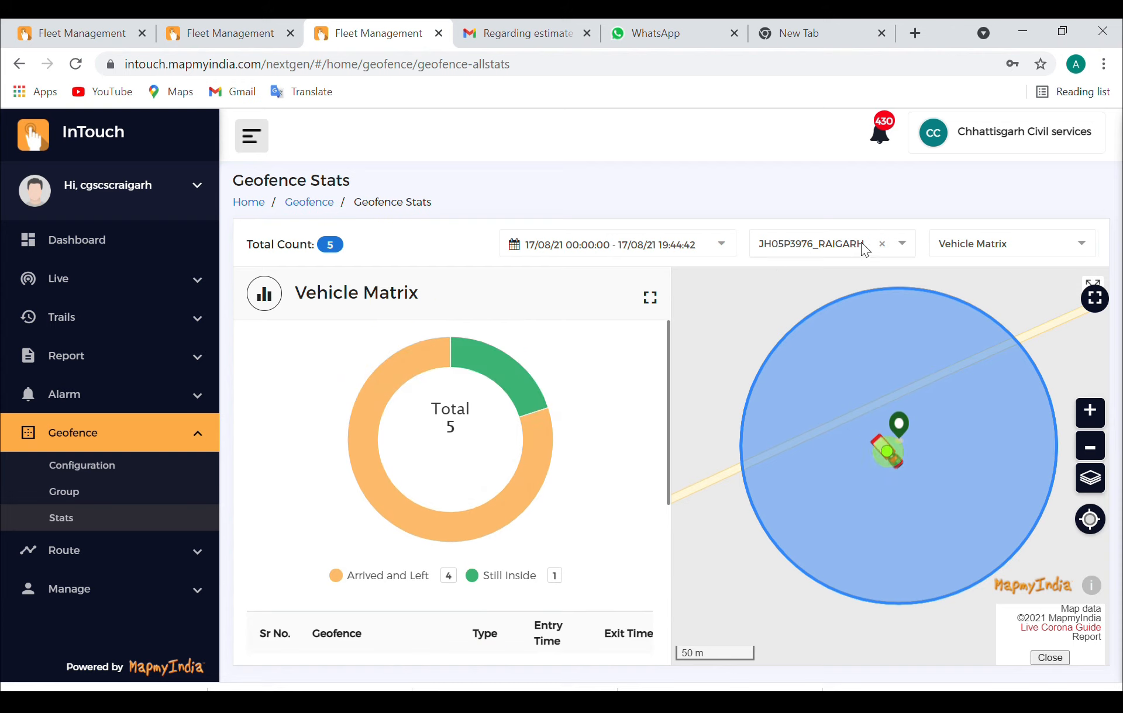
Clear the selected vehicle from the Vehicle Matrix
click(883, 245)
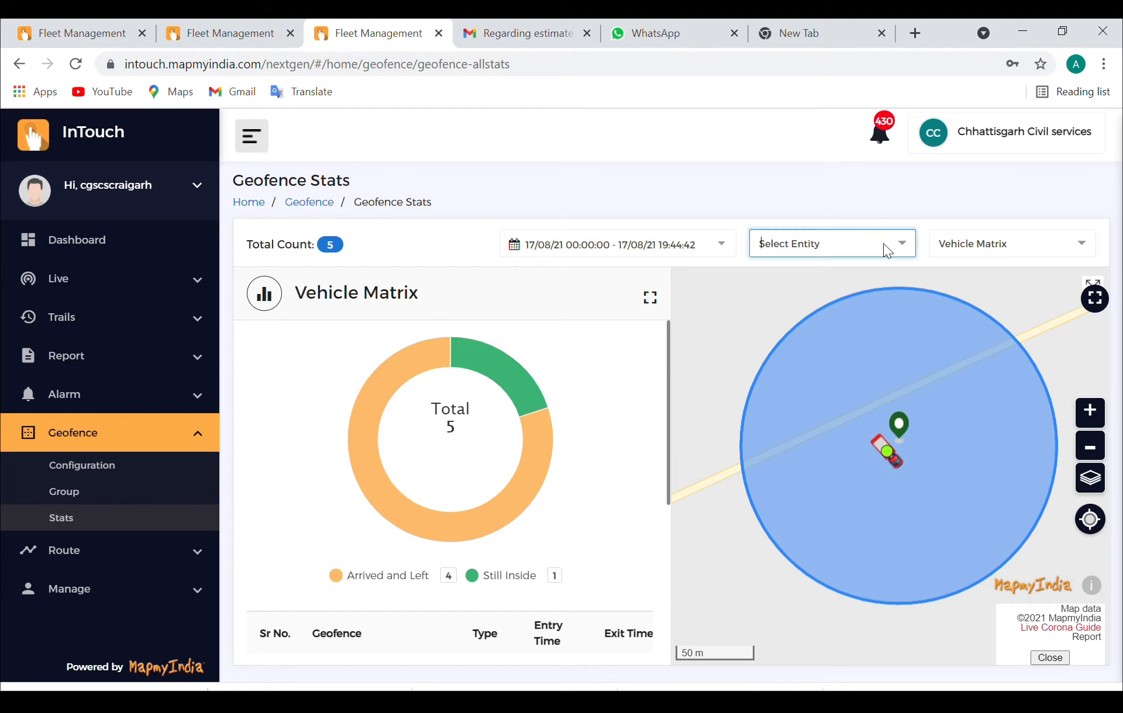